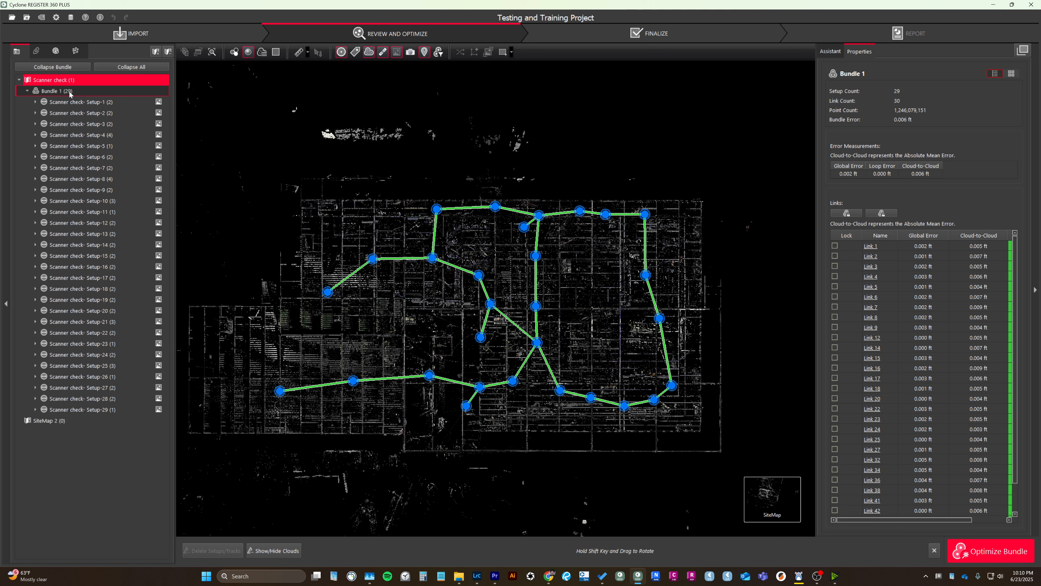
Switch the display from the site map to the 3D bundle cloud view.
{"action": "right_click", "coordinate": [70, 93]}
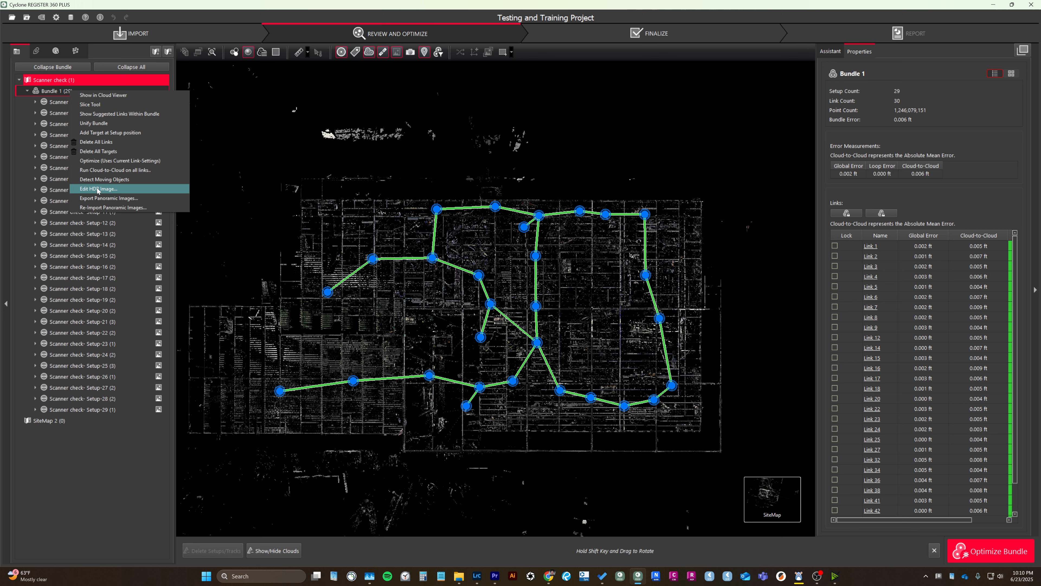
{"action": "left_click", "coordinate": [365, 201]}
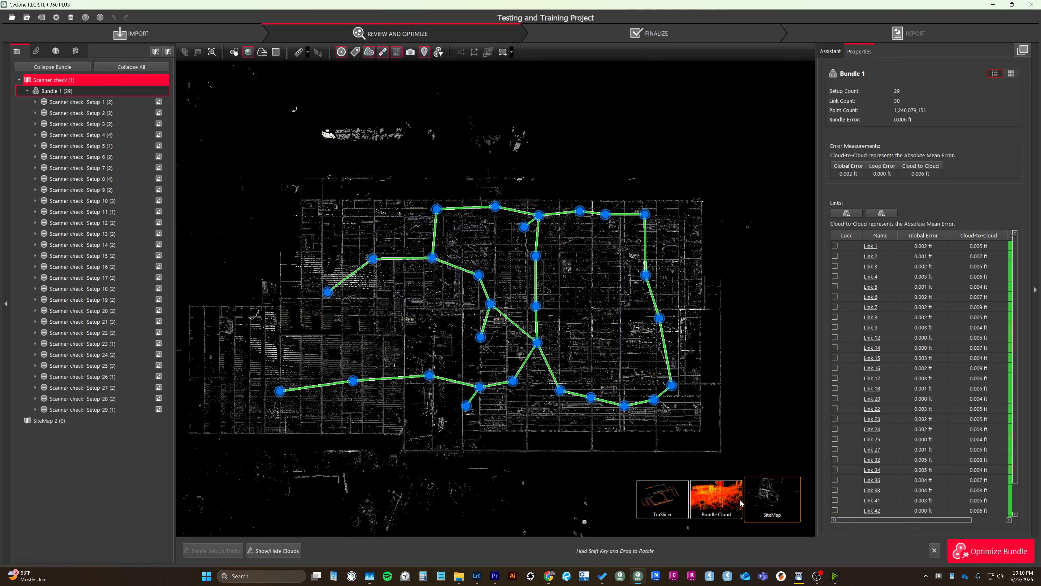
{"action": "left_click", "coordinate": [660, 495]}
{"action": "right_click", "coordinate": [52, 92]}
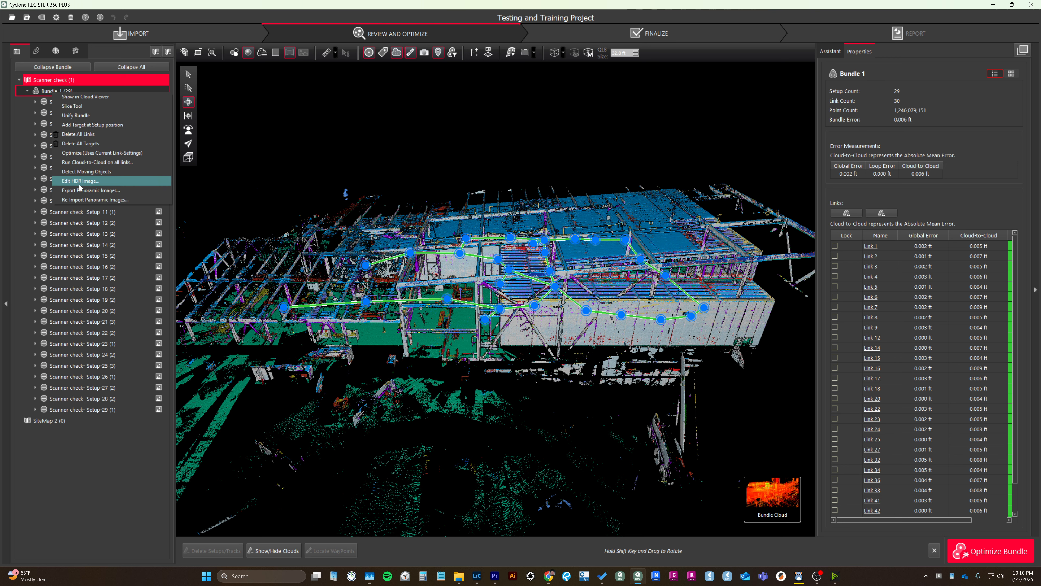
Select Setup-1 through Setup-4 in the bundle and return to the SiteMap view.
{"action": "left_click", "coordinate": [80, 103]}
{"action": "left_click", "coordinate": [89, 137], "text": "shift"}
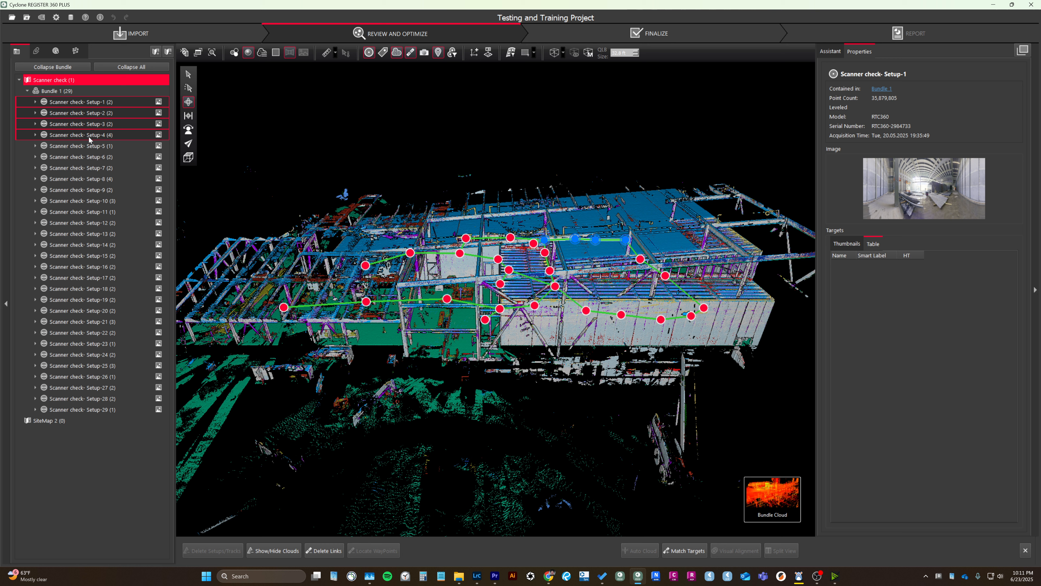
{"action": "right_click", "coordinate": [89, 136]}
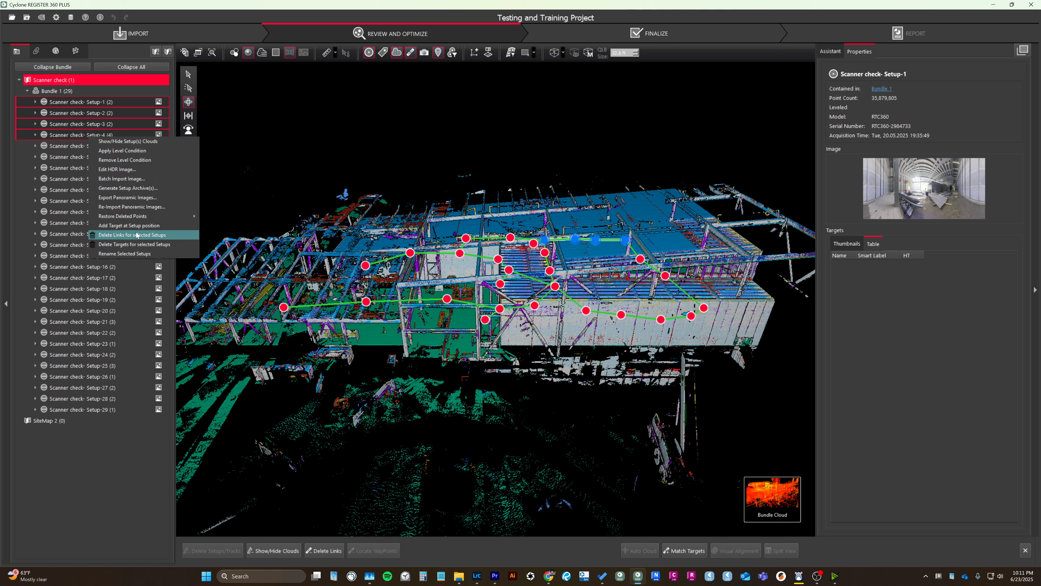
{"action": "left_click", "coordinate": [338, 141]}
{"action": "mouse_move", "coordinate": [781, 502]}
{"action": "left_click", "coordinate": [713, 493]}
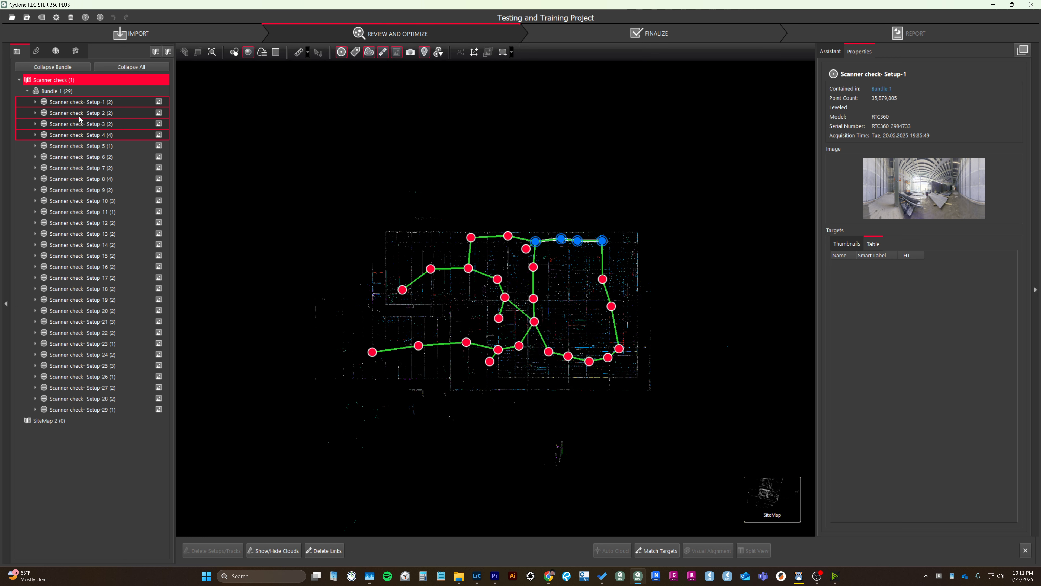
Open HDR image editing for the whole Bundle 1 and maximize the Tone Map Editor.
{"action": "left_click", "coordinate": [57, 90]}
{"action": "right_click", "coordinate": [57, 90]}
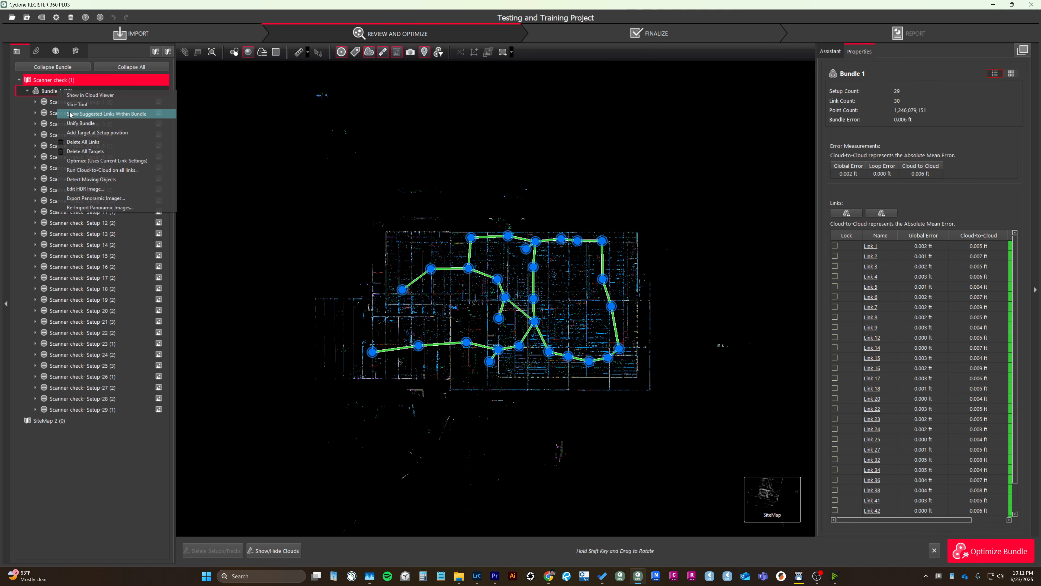
{"action": "left_click", "coordinate": [85, 189]}
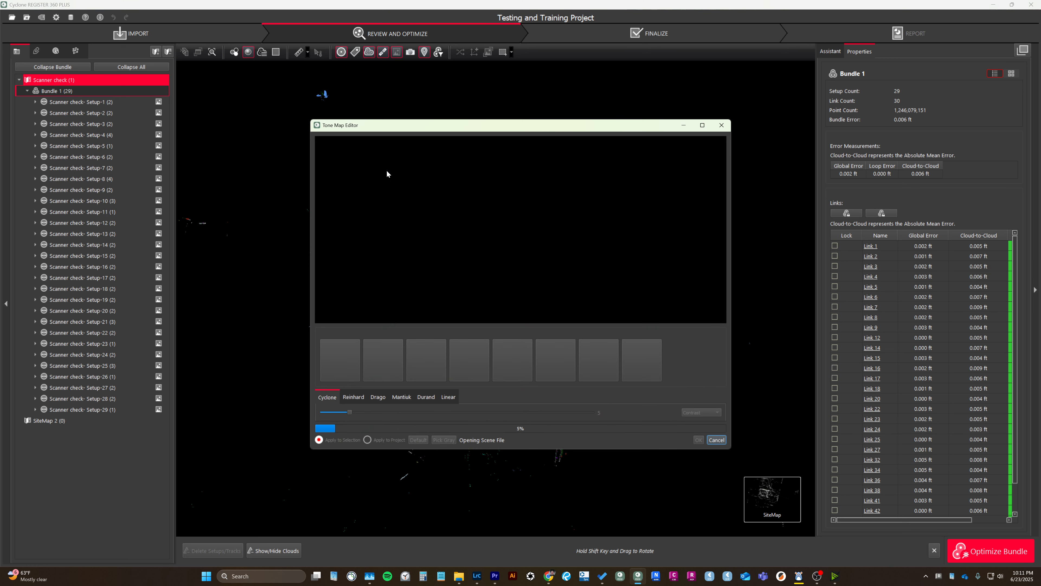
{"action": "left_click_drag", "start_coordinate": [443, 130], "coordinate": [414, 118]}
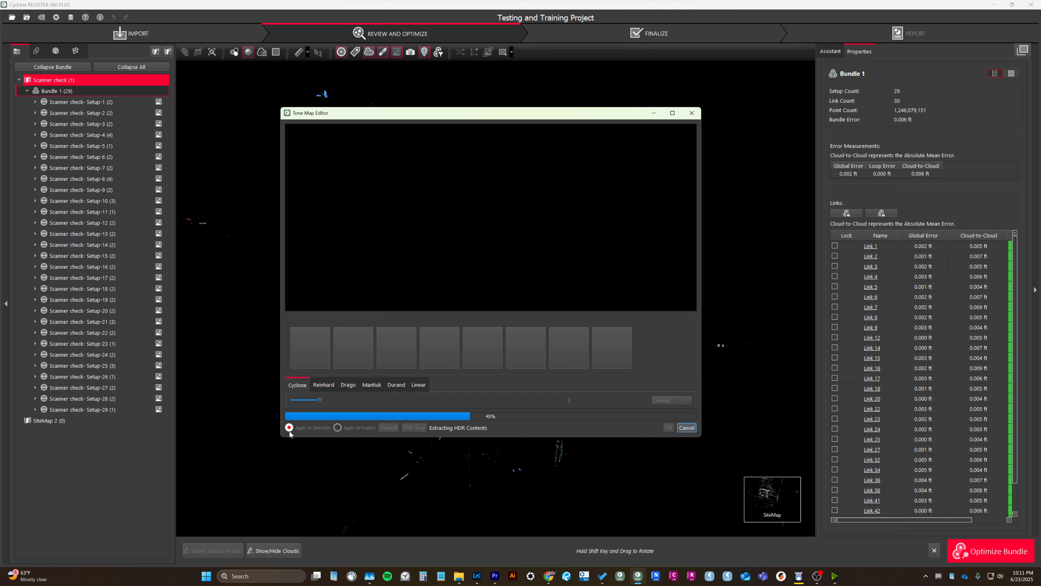
{"action": "left_click", "coordinate": [299, 429]}
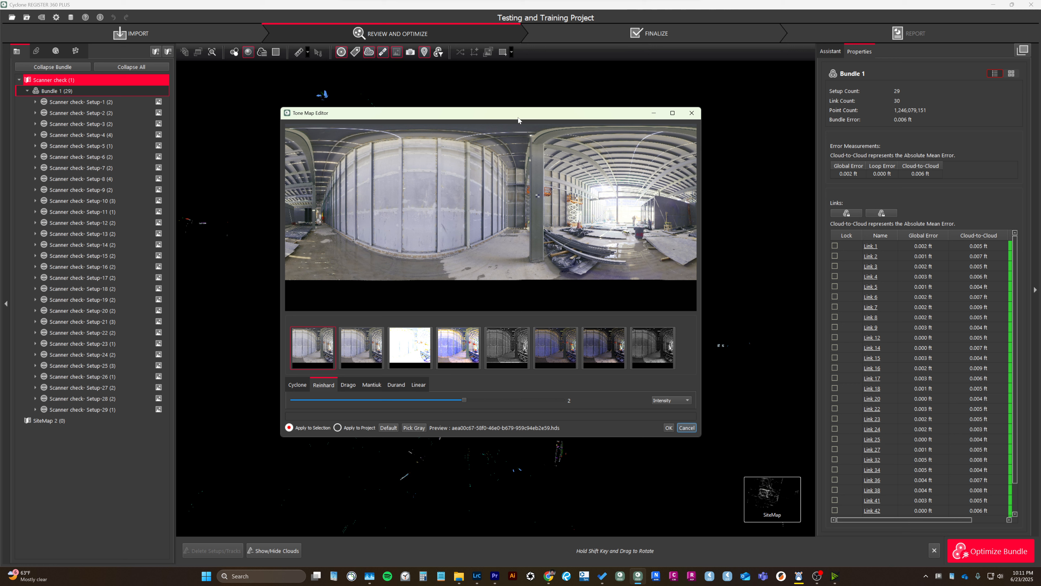
{"action": "left_click_drag", "start_coordinate": [534, 119], "coordinate": [506, 116]}
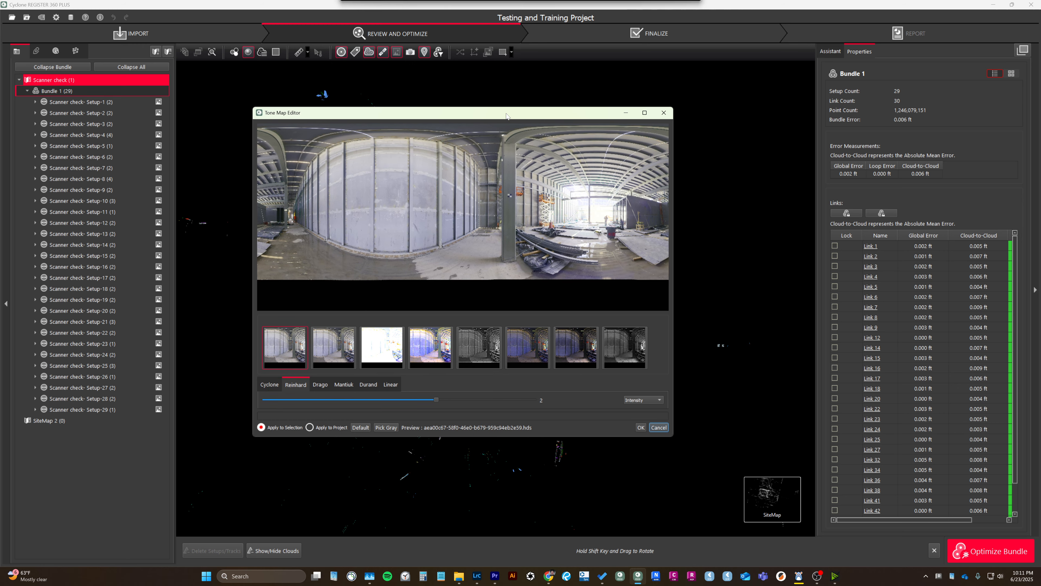
{"action": "left_click", "coordinate": [645, 113]}
Examine the wall and floor in the panorama preview at closer range.
{"action": "left_click_drag", "start_coordinate": [487, 214], "coordinate": [473, 253]}
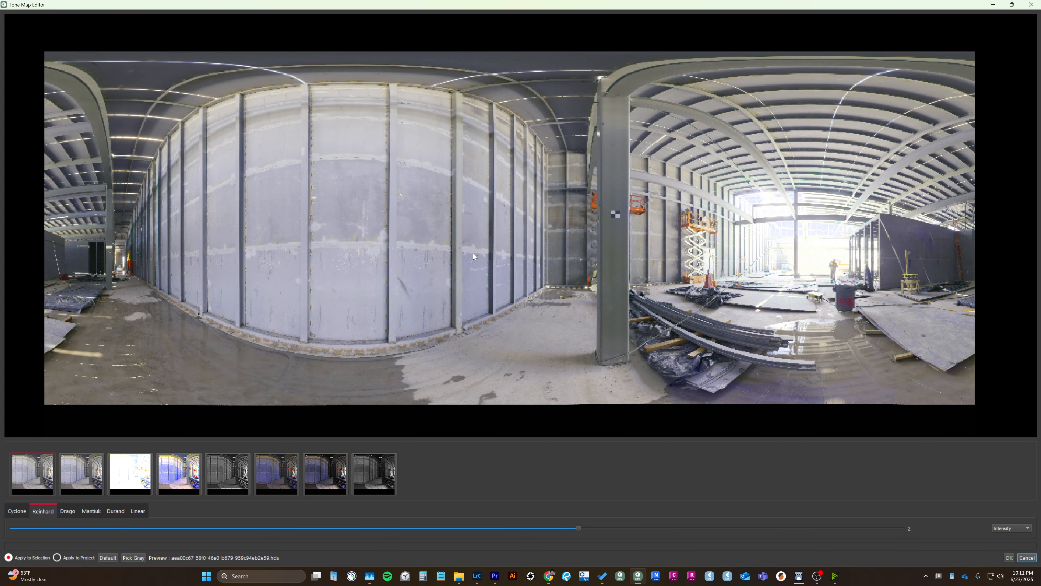
{"action": "scroll", "coordinate": [588, 253], "scroll_direction": "up", "scroll_amount": 1}
{"action": "left_click_drag", "start_coordinate": [624, 253], "coordinate": [580, 253]}
{"action": "scroll", "coordinate": [580, 253], "scroll_direction": "up", "scroll_amount": 1}
{"action": "mouse_move", "coordinate": [444, 279]}
{"action": "left_mouse_down"}
{"action": "mouse_move", "coordinate": [515, 267]}
{"action": "mouse_move", "coordinate": [456, 274]}
{"action": "left_mouse_up"}
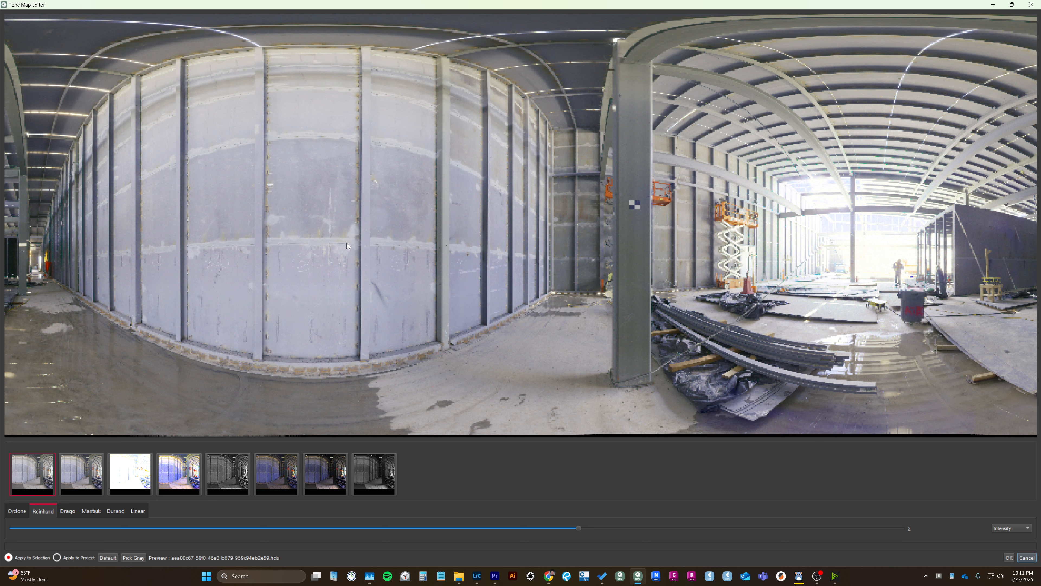
{"action": "scroll", "coordinate": [346, 243], "scroll_direction": "down", "scroll_amount": 2}
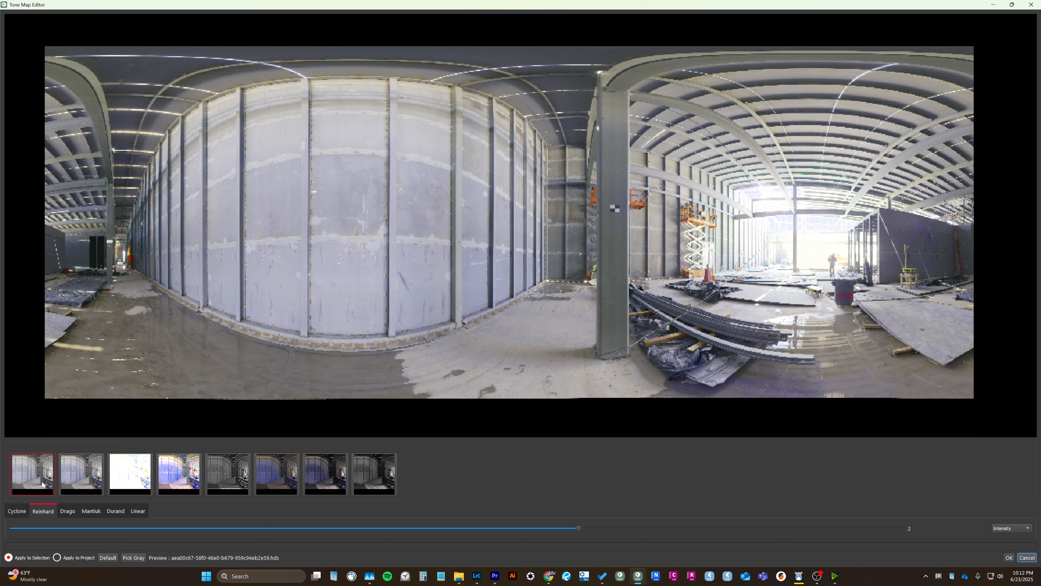
Preview the second through sixth tone-mapping presets on the panorama and go back to the second preset.
{"action": "left_click", "coordinate": [82, 475]}
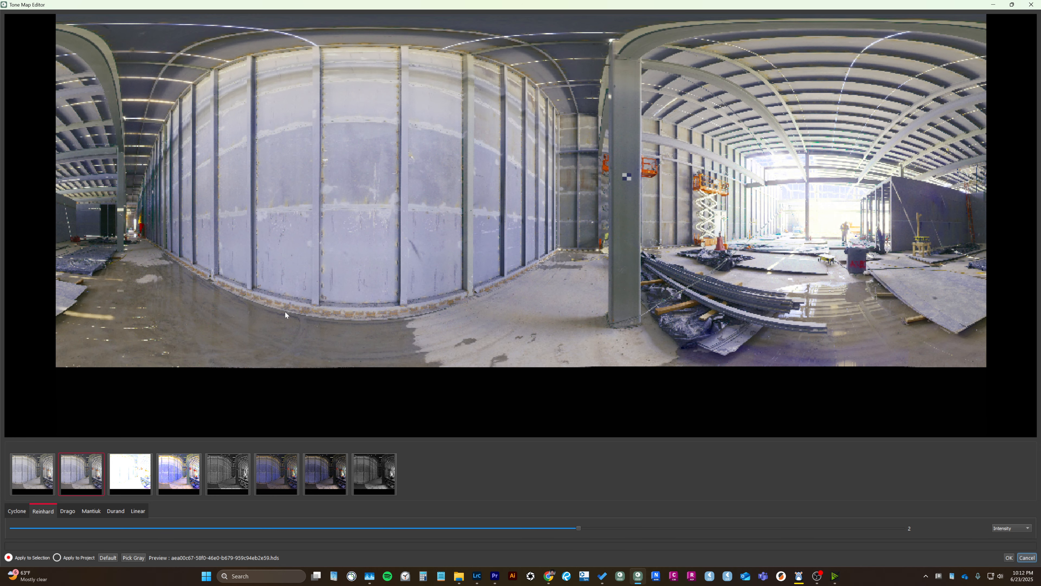
{"action": "left_click", "coordinate": [141, 459]}
{"action": "left_click", "coordinate": [179, 478]}
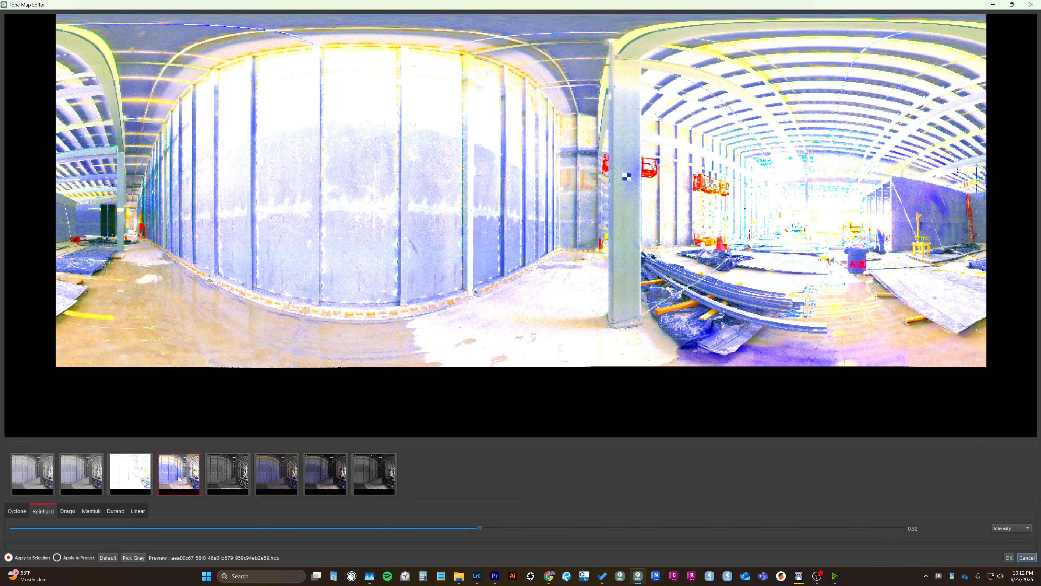
{"action": "left_click", "coordinate": [218, 476]}
{"action": "left_click", "coordinate": [290, 478]}
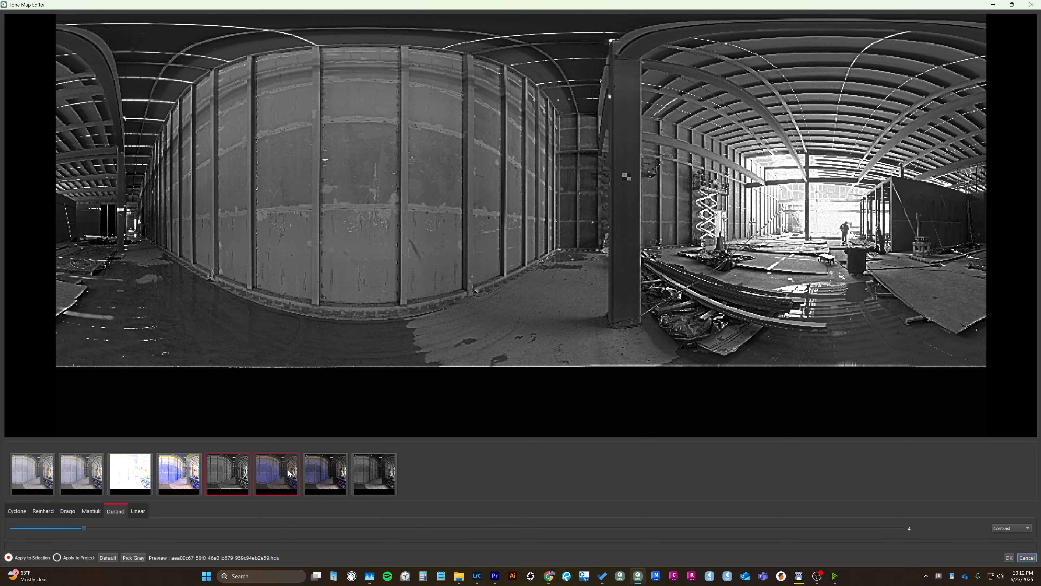
{"action": "left_click", "coordinate": [93, 473]}
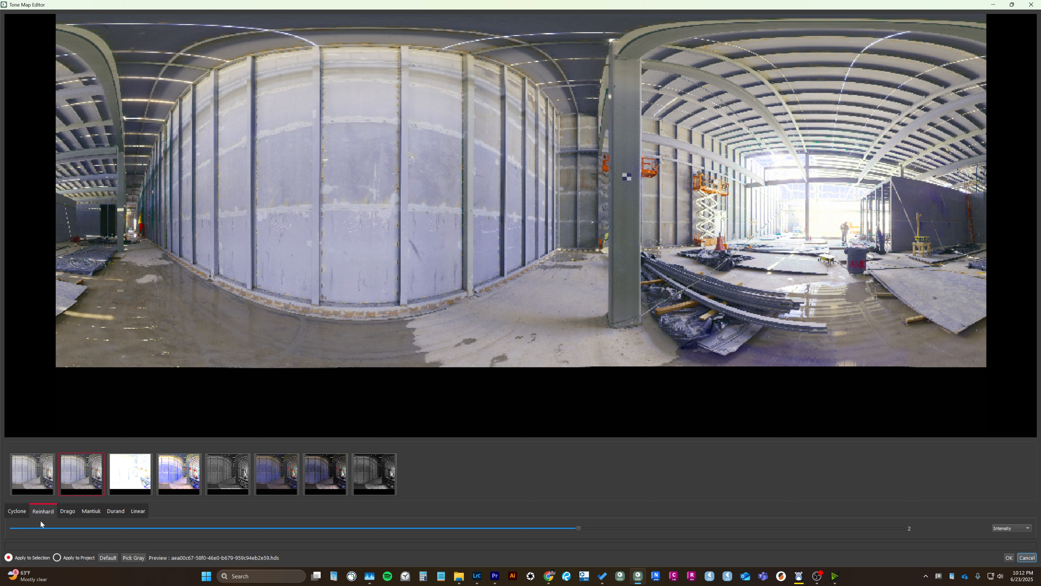
Compare the Cyclone, Reinhard, Drago, Mantiuk, Durand and Linear tone-mapping methods on the panorama and return to Reinhard.
{"action": "left_click", "coordinate": [17, 511]}
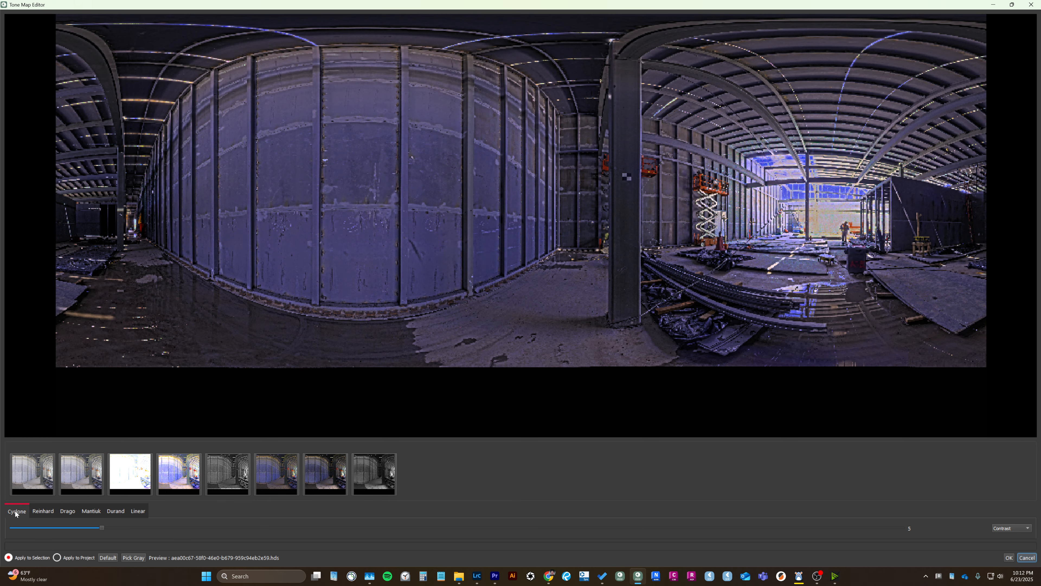
{"action": "left_click", "coordinate": [43, 511]}
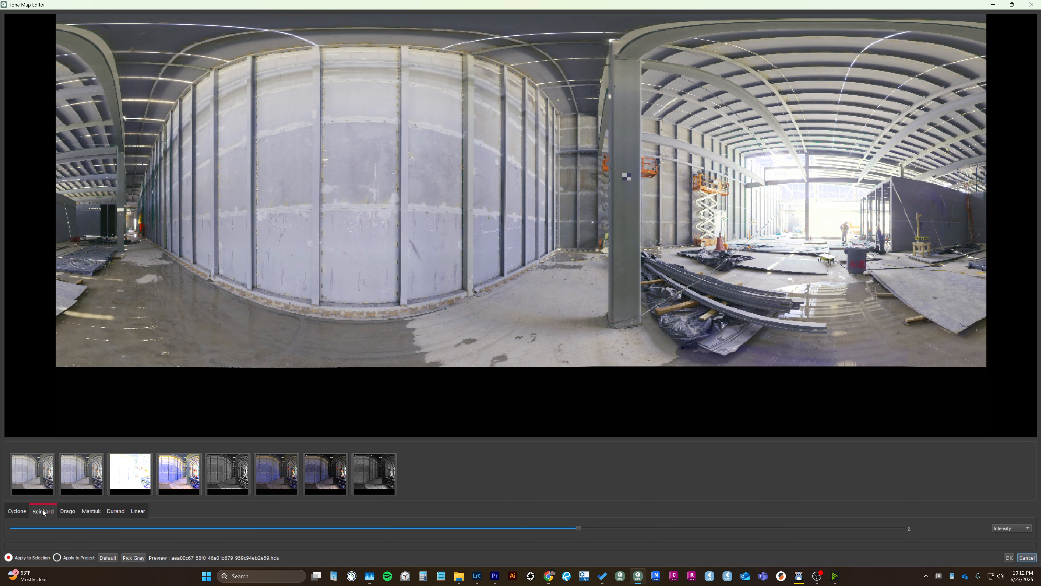
{"action": "left_click", "coordinate": [72, 512]}
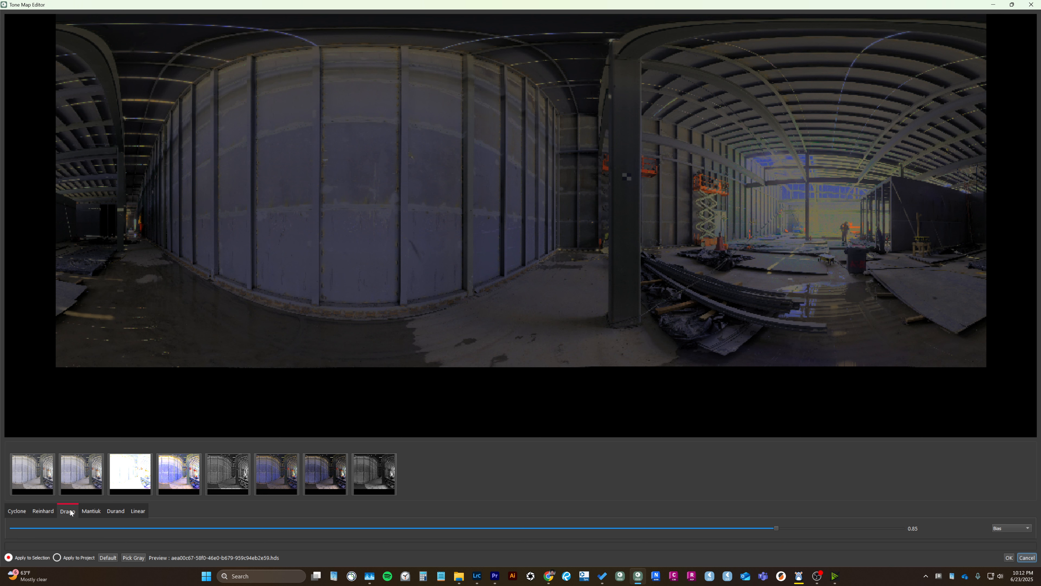
{"action": "left_click", "coordinate": [92, 513]}
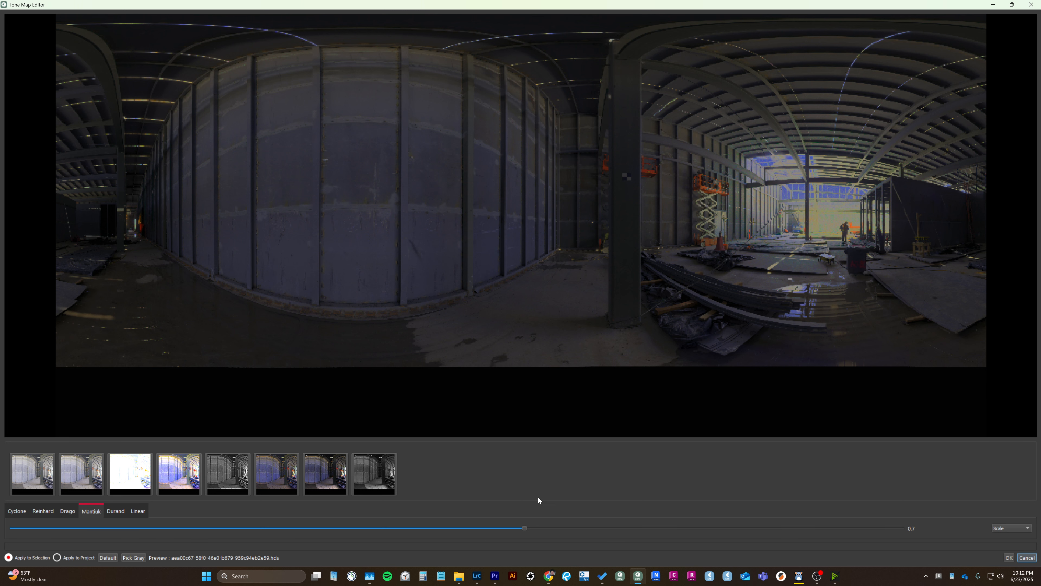
{"action": "left_click", "coordinate": [109, 510]}
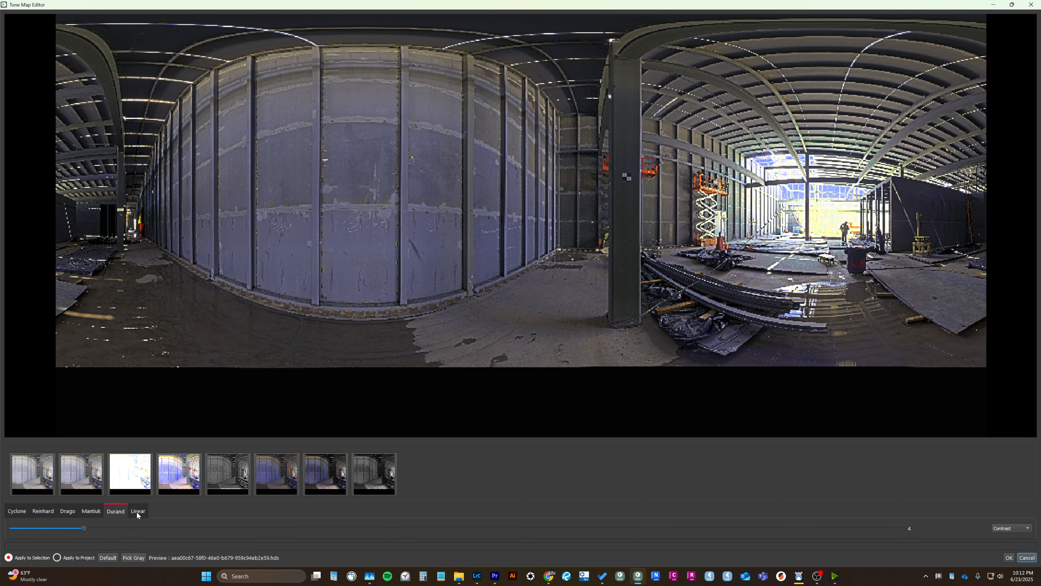
{"action": "left_click", "coordinate": [136, 512]}
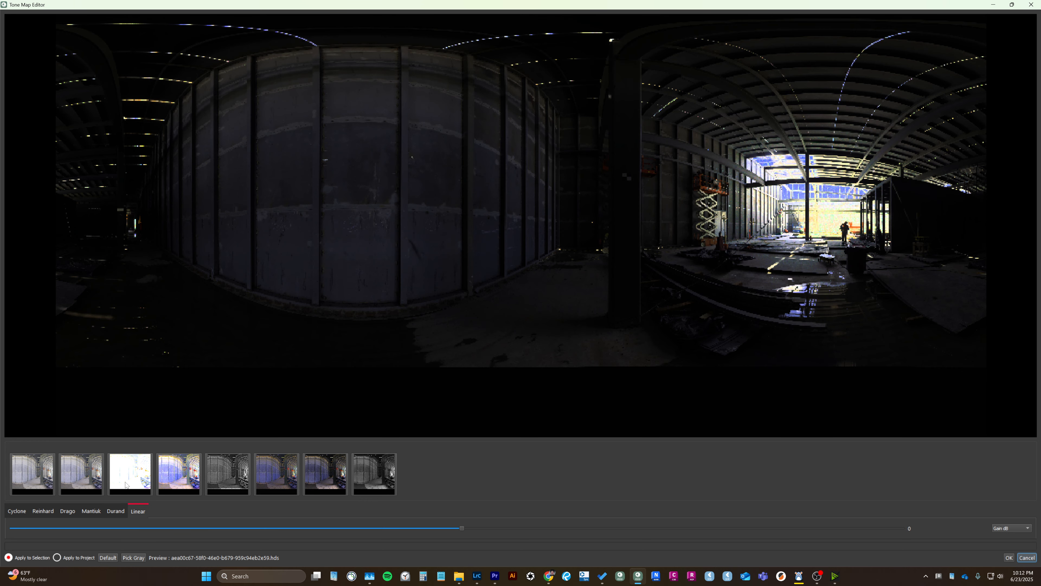
{"action": "left_click", "coordinate": [42, 511]}
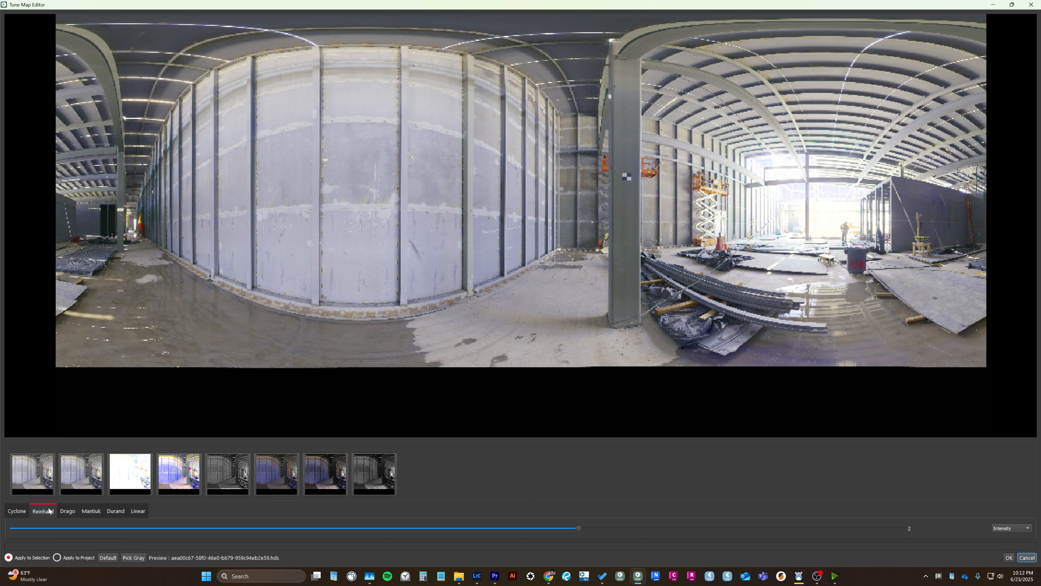
Check the Drago, Mantiuk and Durand methods once more and choose Reinhard as the tone-mapping method.
{"action": "left_click", "coordinate": [68, 511]}
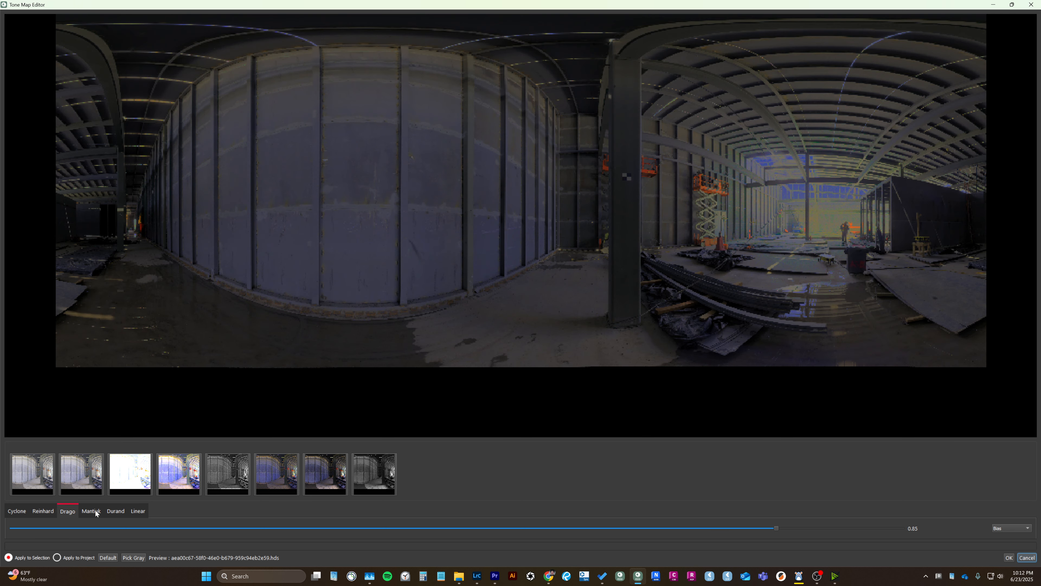
{"action": "left_click", "coordinate": [96, 510]}
{"action": "left_click", "coordinate": [136, 510]}
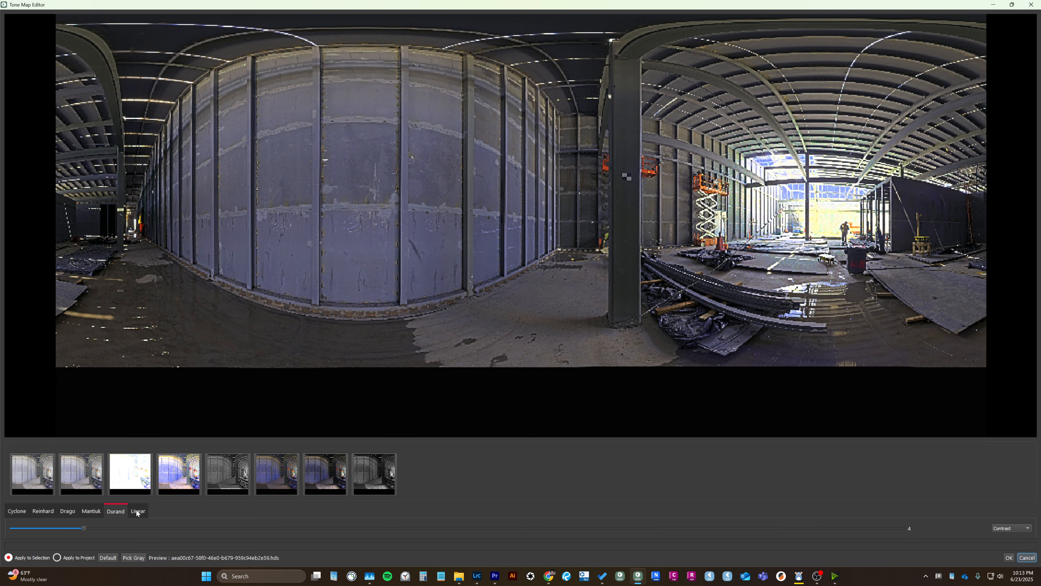
{"action": "left_click", "coordinate": [45, 512]}
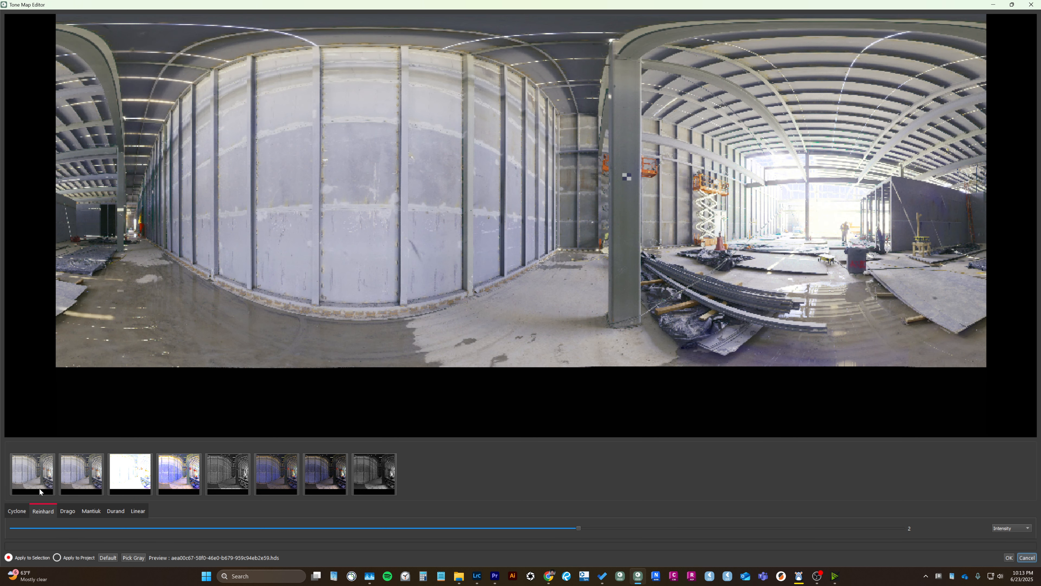
Lower the Intensity of the Reinhard tone mapping to -0.48.
{"action": "left_click", "coordinate": [1001, 528]}
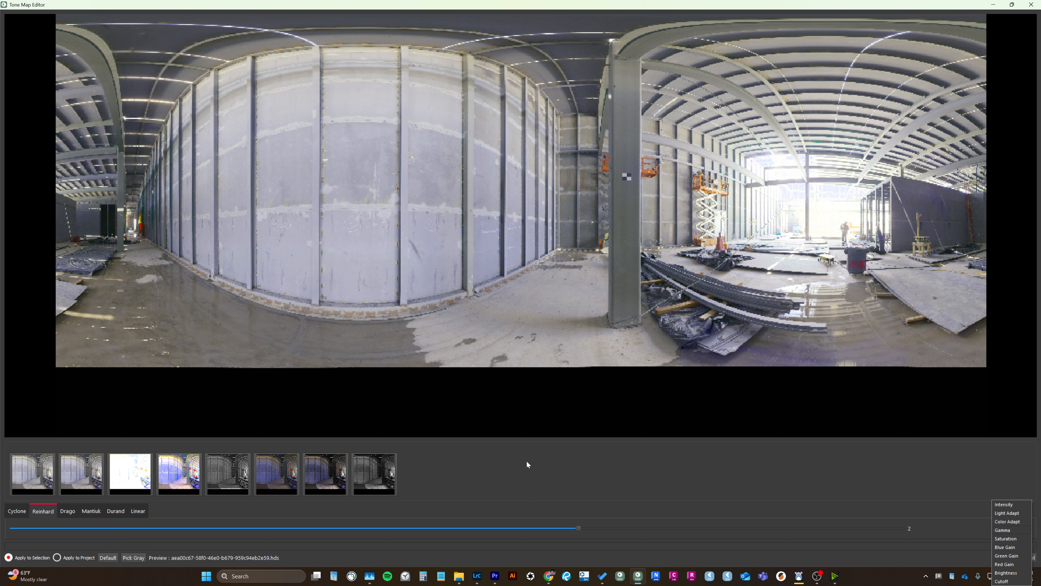
{"action": "left_click", "coordinate": [502, 455]}
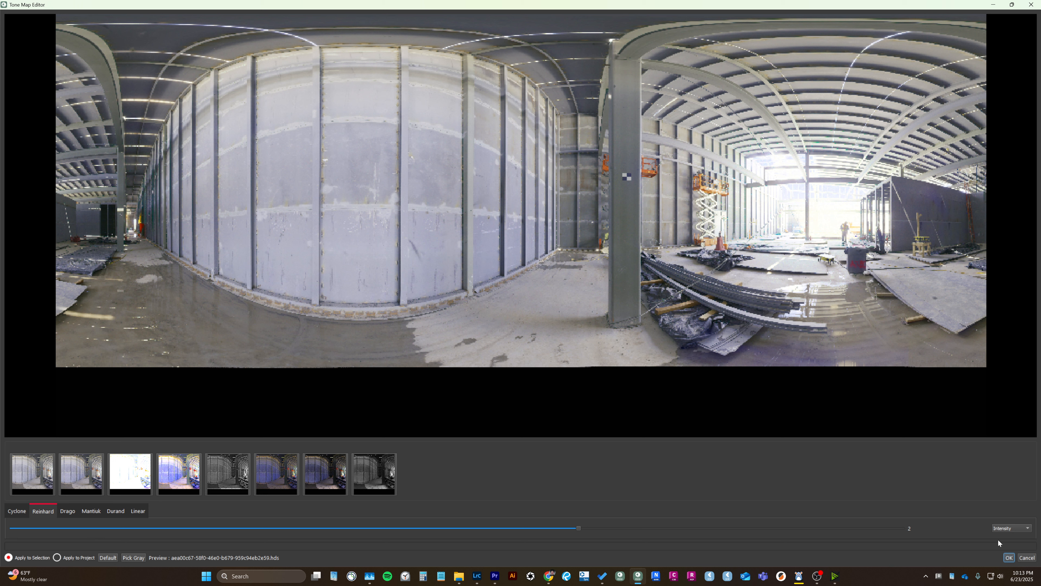
{"action": "left_click_drag", "start_coordinate": [546, 530], "coordinate": [513, 529]}
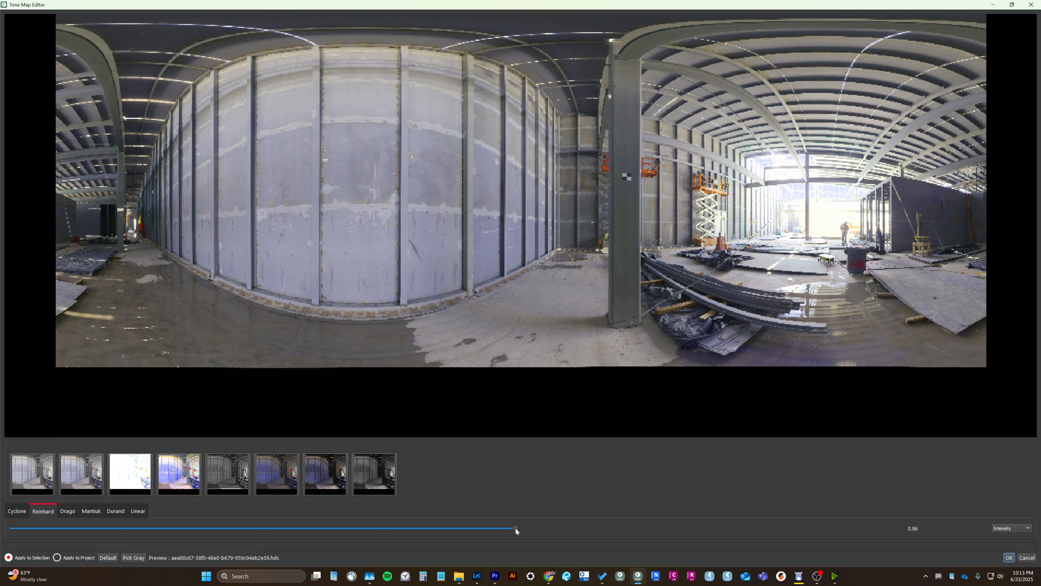
{"action": "scroll", "coordinate": [515, 529], "scroll_direction": "up", "scroll_amount": 3}
{"action": "scroll", "coordinate": [516, 528], "scroll_direction": "down", "scroll_amount": 4}
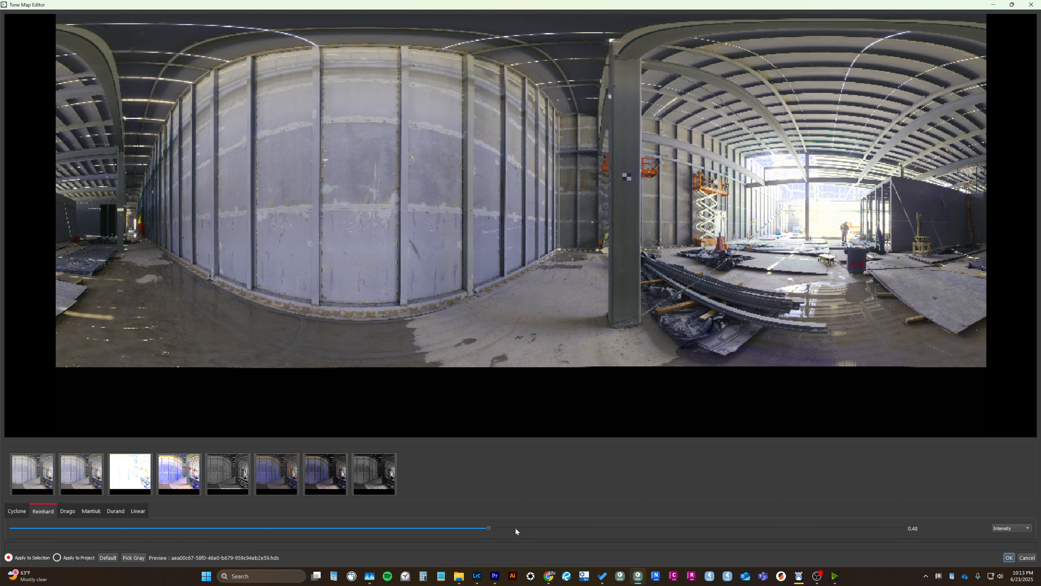
{"action": "scroll", "coordinate": [515, 527], "scroll_direction": "down", "scroll_amount": 2}
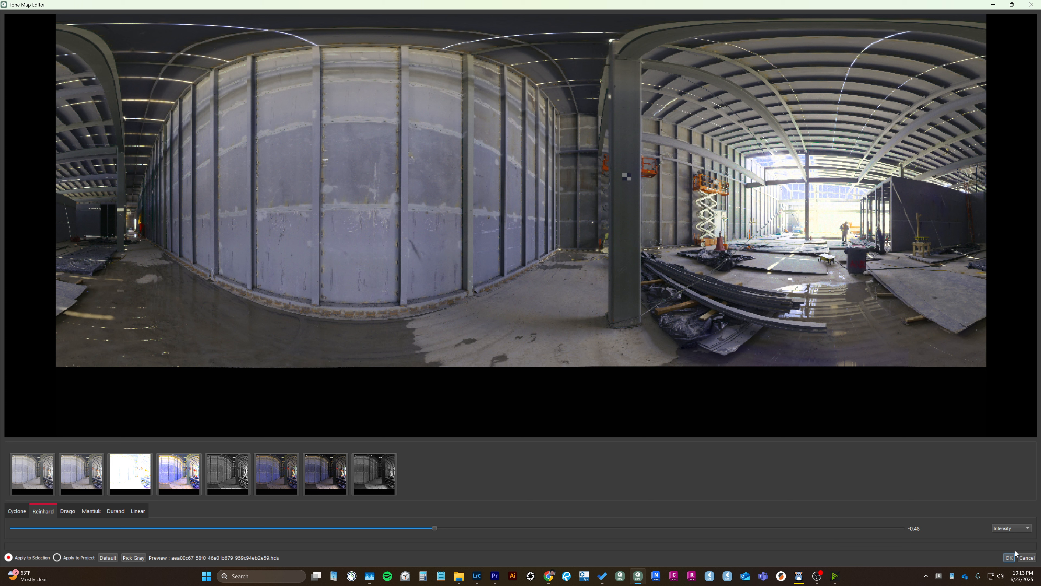
Raise the Light Adapt parameter of the Reinhard tone mapping to 0.4.
{"action": "left_click", "coordinate": [997, 531]}
{"action": "left_click", "coordinate": [1005, 518]}
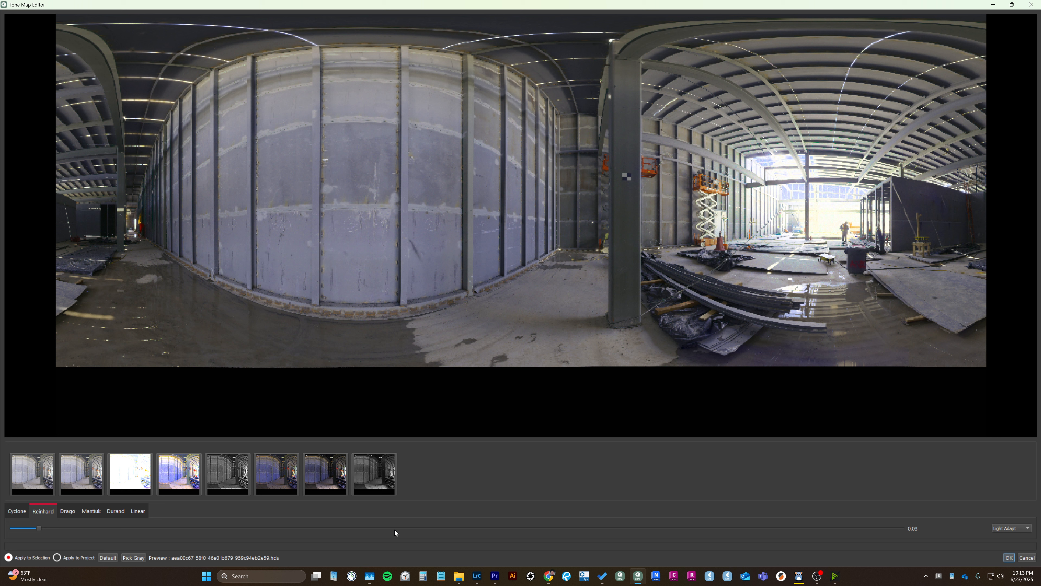
{"action": "scroll", "coordinate": [395, 528], "scroll_direction": "up", "scroll_amount": 2}
{"action": "left_click_drag", "start_coordinate": [95, 528], "coordinate": [372, 529]}
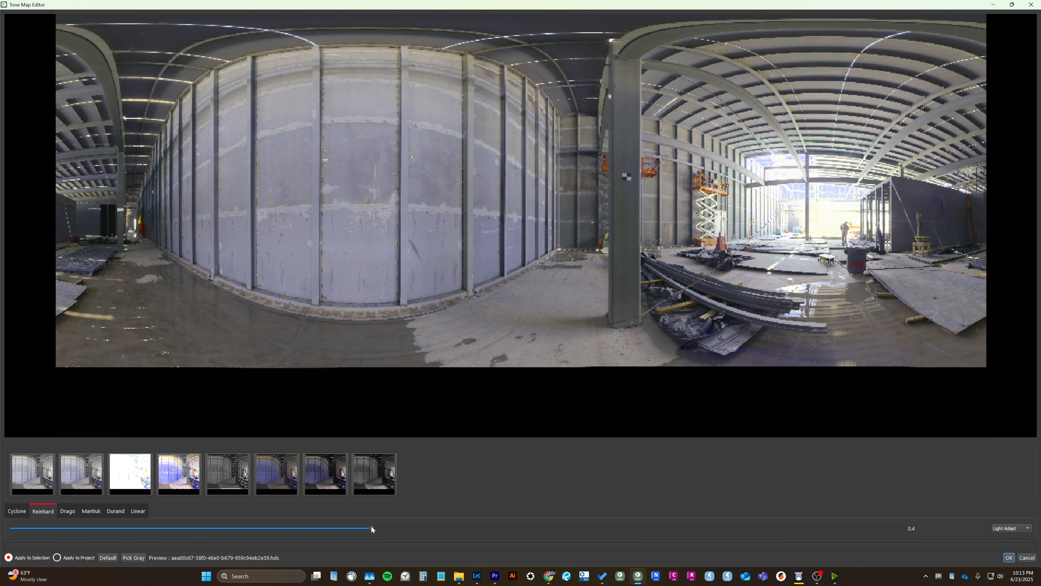
Restore the default tone-mapping values, select the second panorama and set its Reinhard Intensity to 0.
{"action": "left_click", "coordinate": [105, 558]}
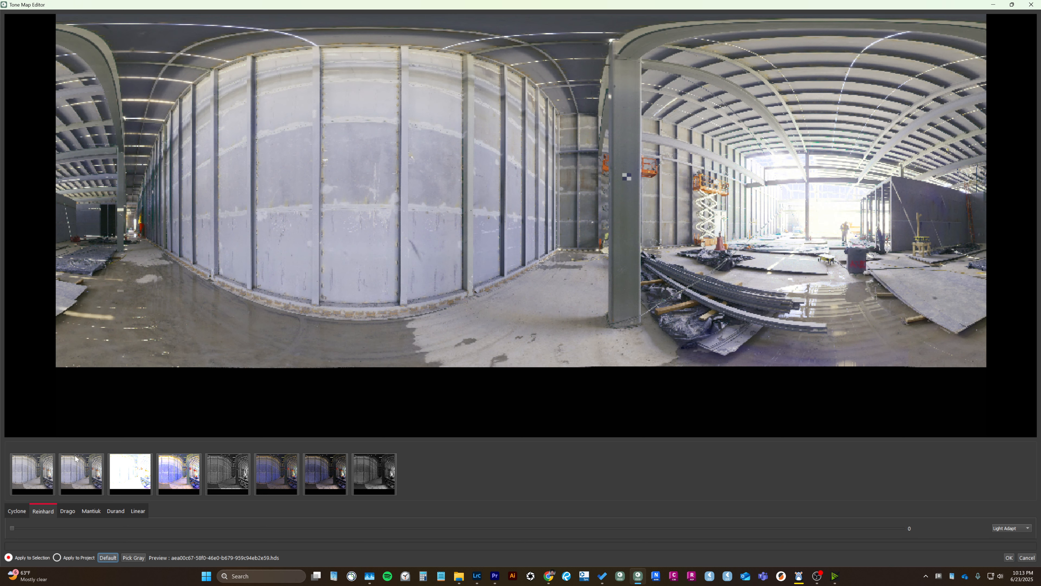
{"action": "left_click", "coordinate": [85, 482]}
{"action": "left_click", "coordinate": [1011, 528]}
{"action": "left_click", "coordinate": [1011, 505]}
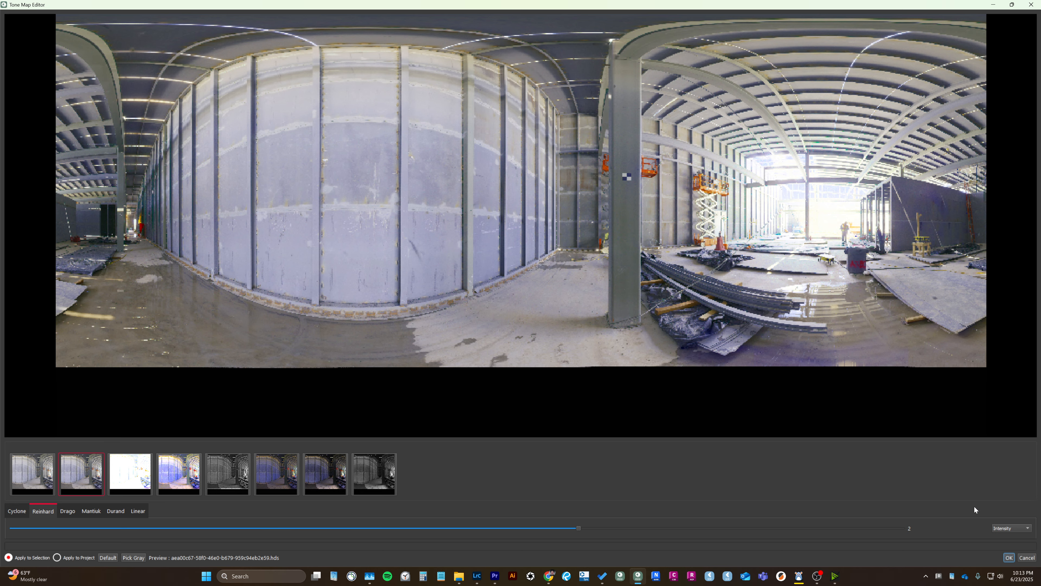
{"action": "left_click_drag", "start_coordinate": [559, 528], "coordinate": [374, 519]}
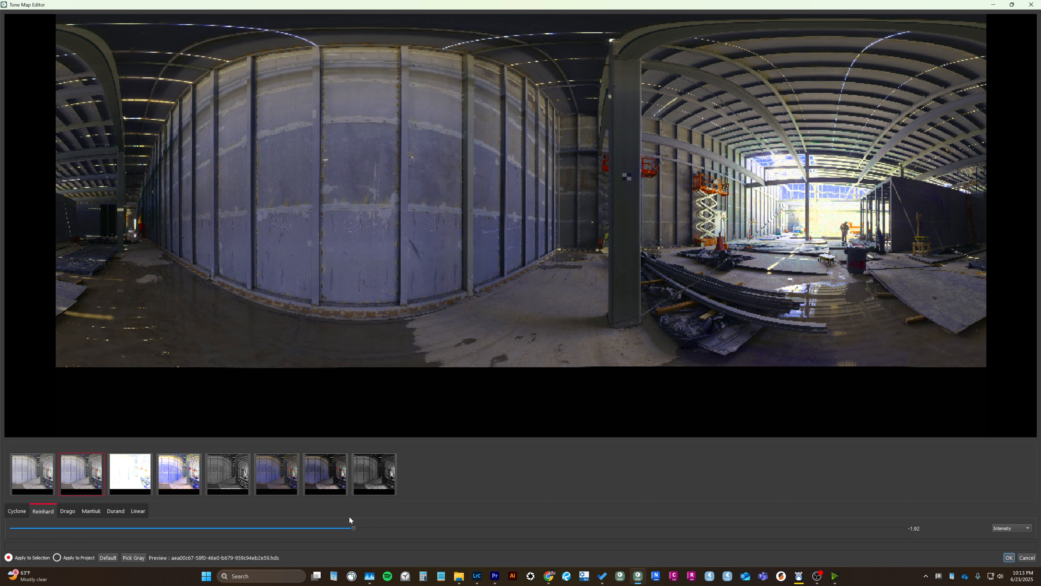
{"action": "left_click_drag", "start_coordinate": [358, 527], "coordinate": [462, 528]}
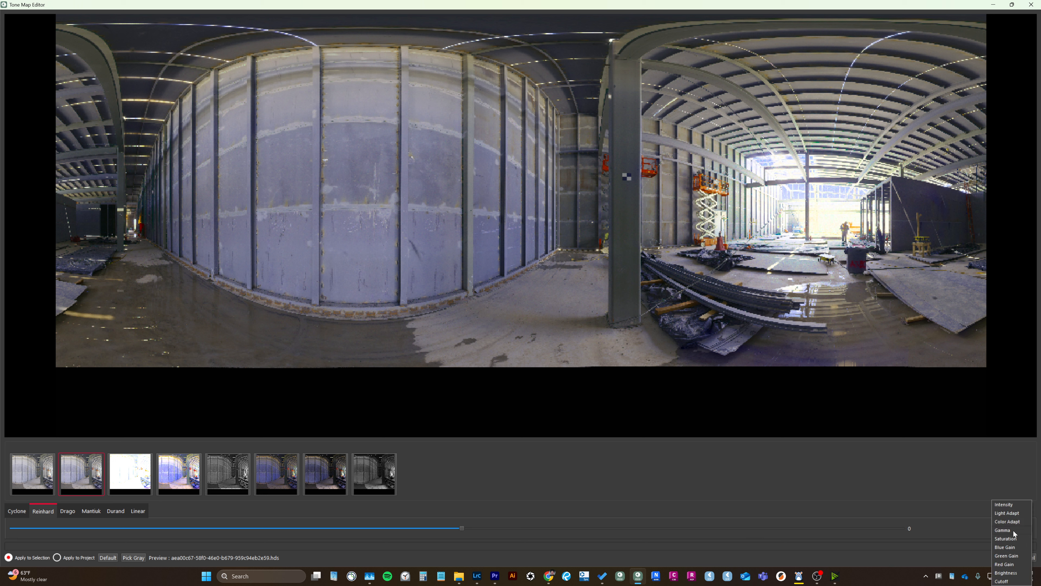
Raise the Light Adapt parameter of the Reinhard tone mapping strongly on the second panorama.
{"action": "left_click", "coordinate": [1012, 528]}
{"action": "left_click", "coordinate": [1011, 513]}
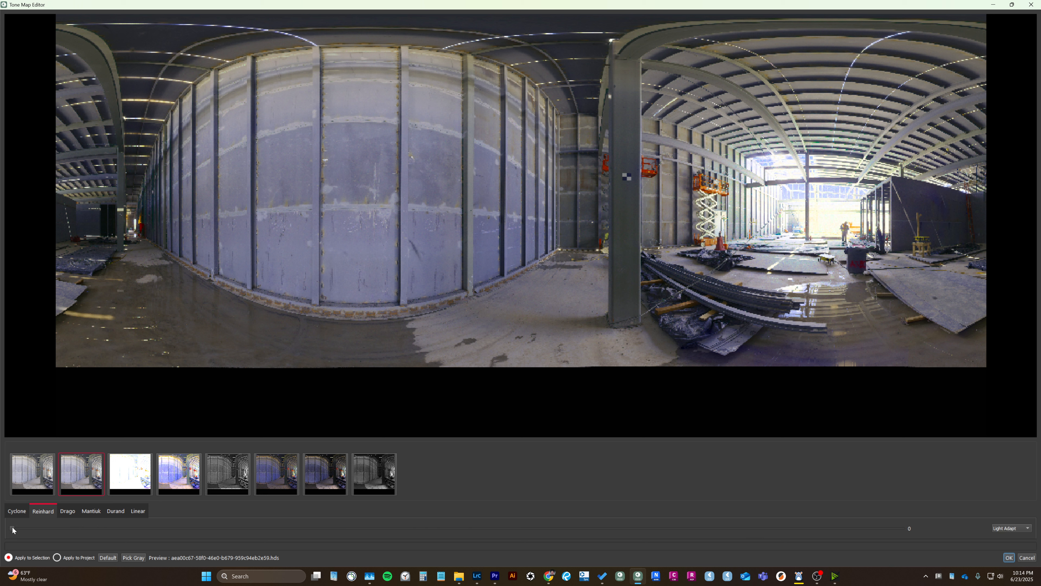
{"action": "left_click_drag", "start_coordinate": [12, 528], "coordinate": [758, 528]}
{"action": "left_click_drag", "start_coordinate": [192, 528], "coordinate": [885, 514]}
Lower the Reinhard Color Adapt to 0, and restore all tone-mapping parameters to their defaults.
{"action": "left_click", "coordinate": [1013, 528]}
{"action": "left_click", "coordinate": [1007, 522]}
{"action": "left_click_drag", "start_coordinate": [506, 526], "coordinate": [0, 501]}
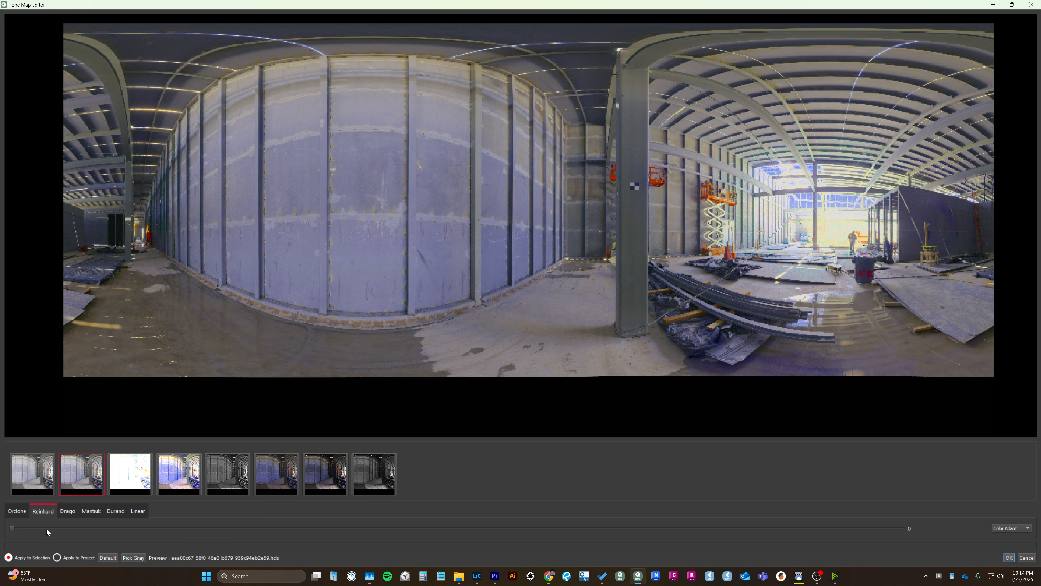
{"action": "left_click", "coordinate": [109, 559]}
{"action": "left_click", "coordinate": [111, 558]}
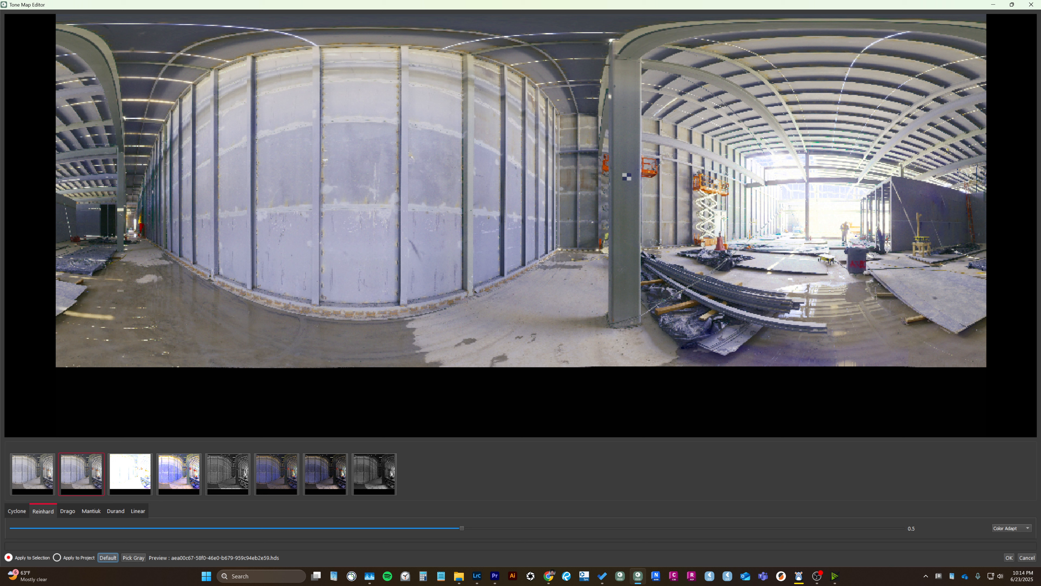
Set the Reinhard Gamma to 1.444 and the Saturation to 1.98.
{"action": "left_click", "coordinate": [1025, 529]}
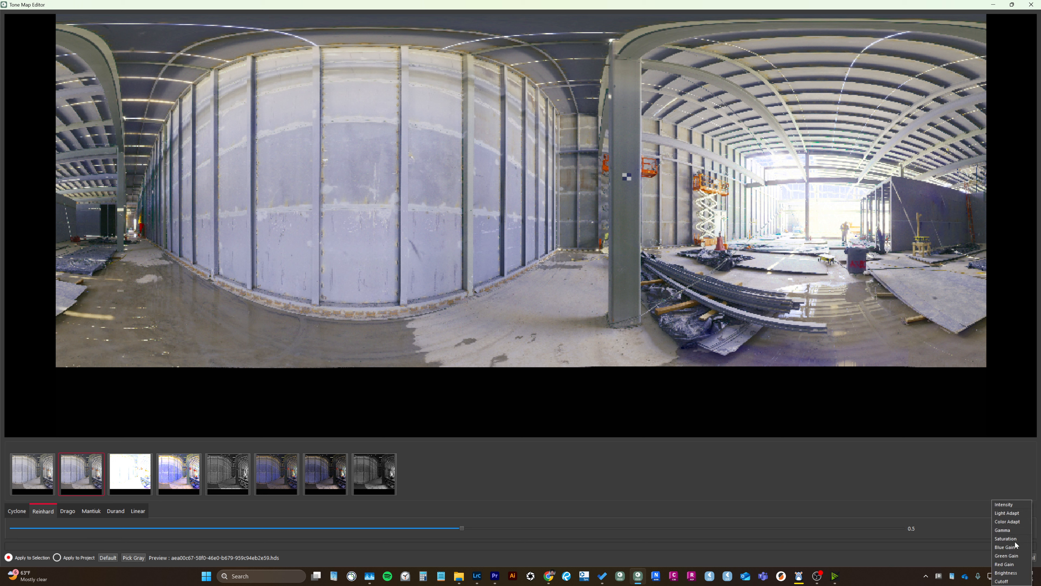
{"action": "left_click", "coordinate": [1013, 531]}
{"action": "left_click_drag", "start_coordinate": [305, 528], "coordinate": [273, 517]}
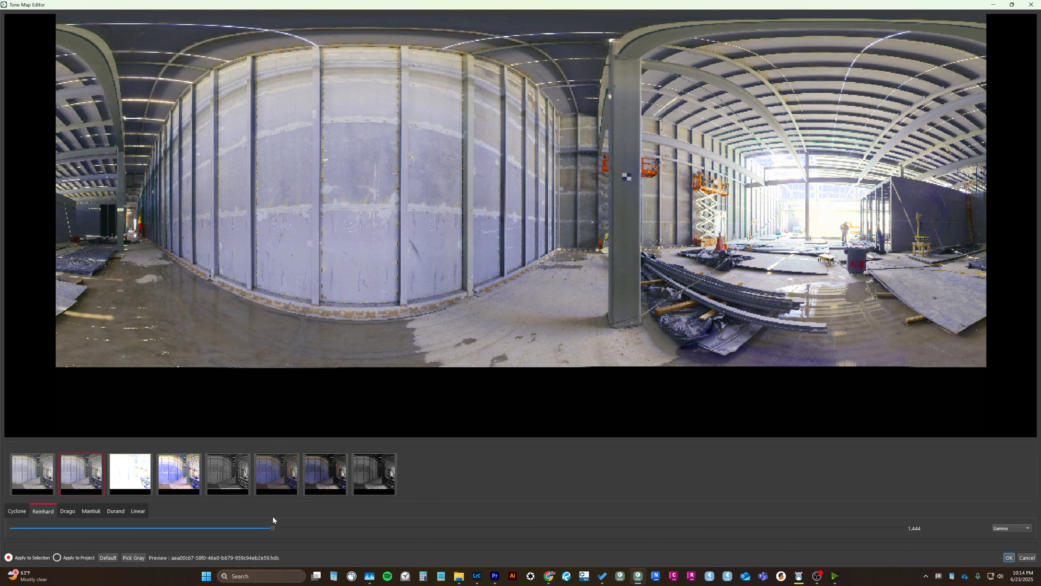
{"action": "left_click", "coordinate": [1001, 529]}
{"action": "left_click", "coordinate": [1009, 536]}
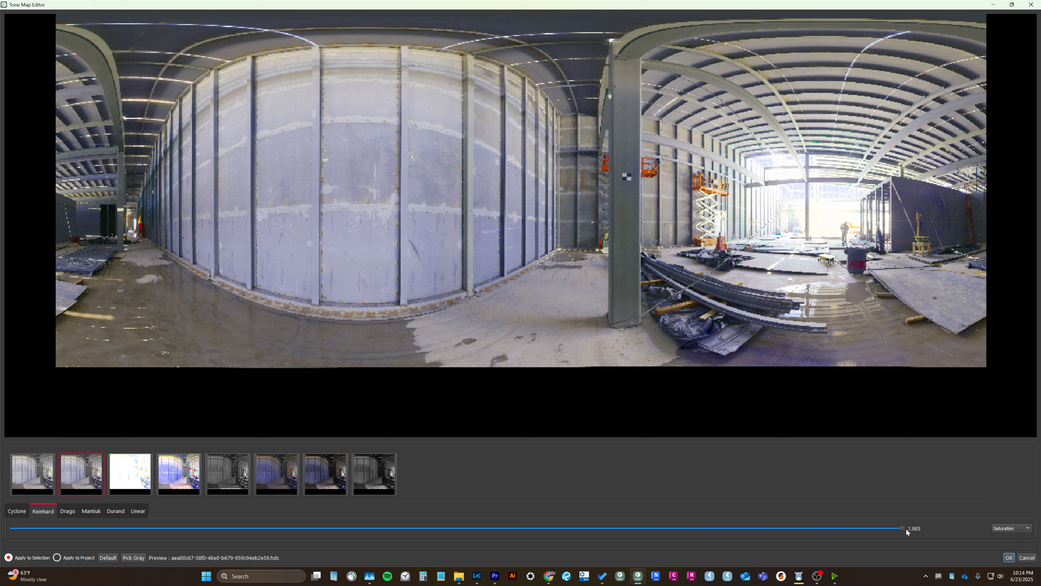
{"action": "mouse_move", "coordinate": [906, 529]}
{"action": "left_mouse_down"}
{"action": "mouse_move", "coordinate": [242, 520]}
{"action": "mouse_move", "coordinate": [902, 528]}
{"action": "left_mouse_up"}
Try Green Gain values such as 0.688 and 1.276 on the panorama, and restore the default parameters.
{"action": "left_click", "coordinate": [996, 528]}
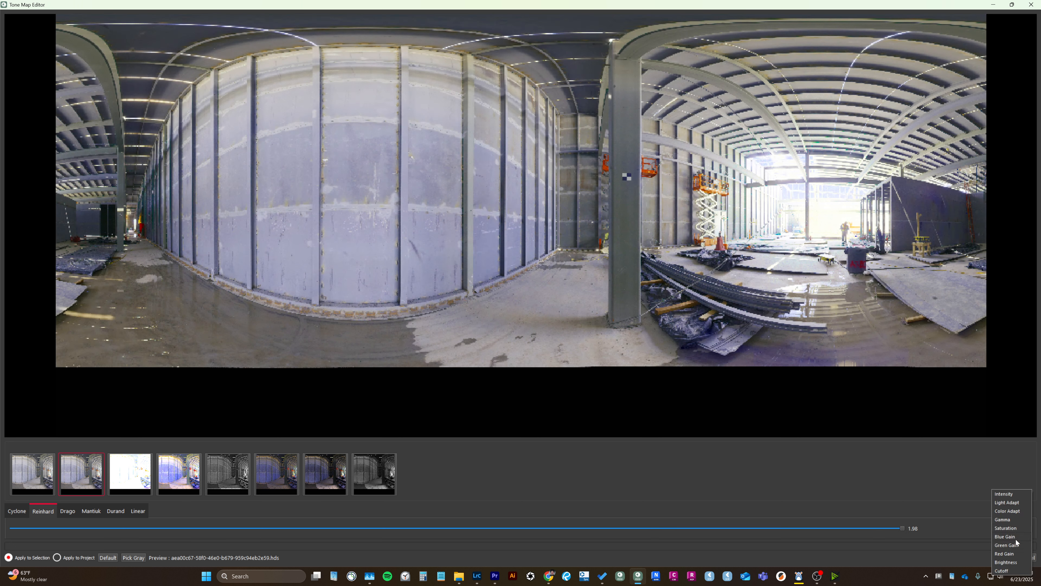
{"action": "left_click", "coordinate": [1009, 545]}
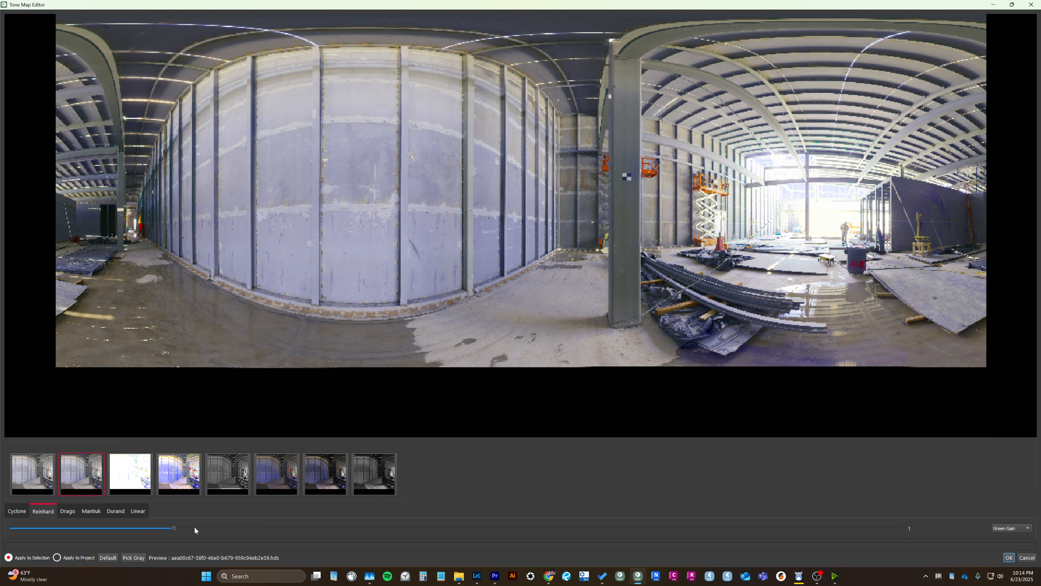
{"action": "scroll", "coordinate": [191, 527], "scroll_direction": "up", "scroll_amount": 4}
{"action": "scroll", "coordinate": [191, 526], "scroll_direction": "down", "scroll_amount": 6}
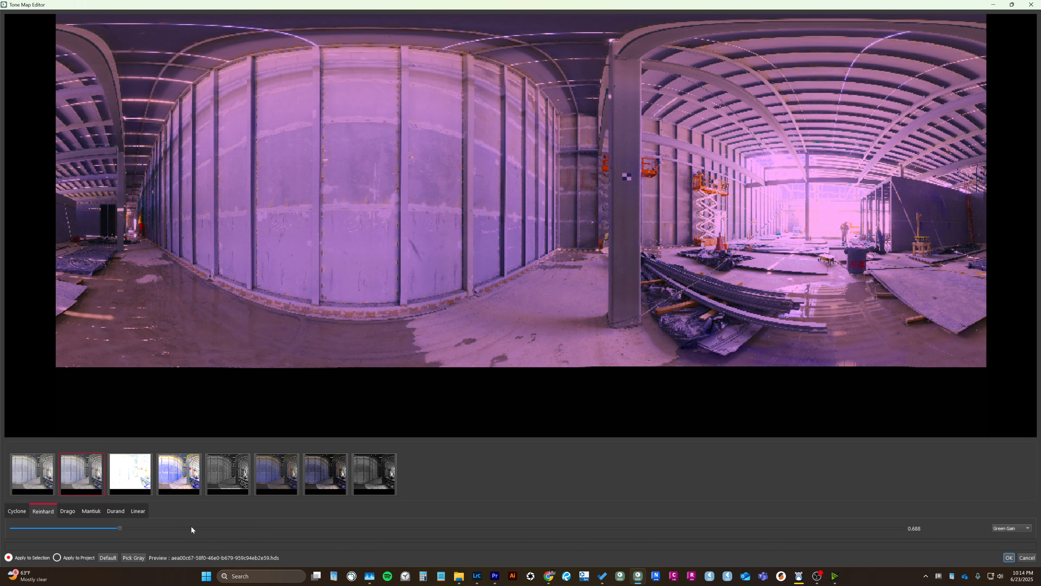
{"action": "scroll", "coordinate": [191, 526], "scroll_direction": "up", "scroll_amount": 4}
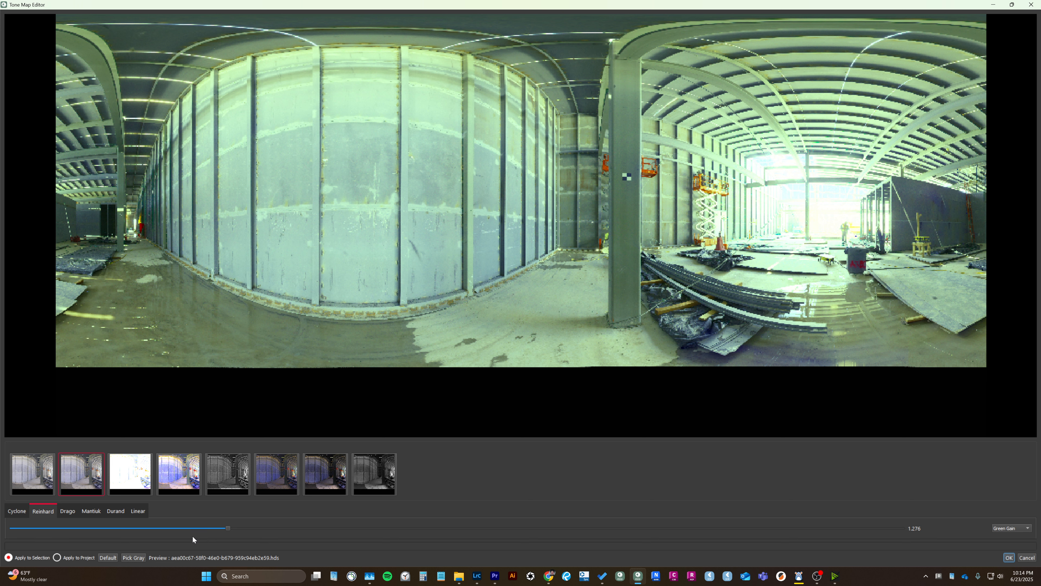
{"action": "left_click", "coordinate": [104, 558]}
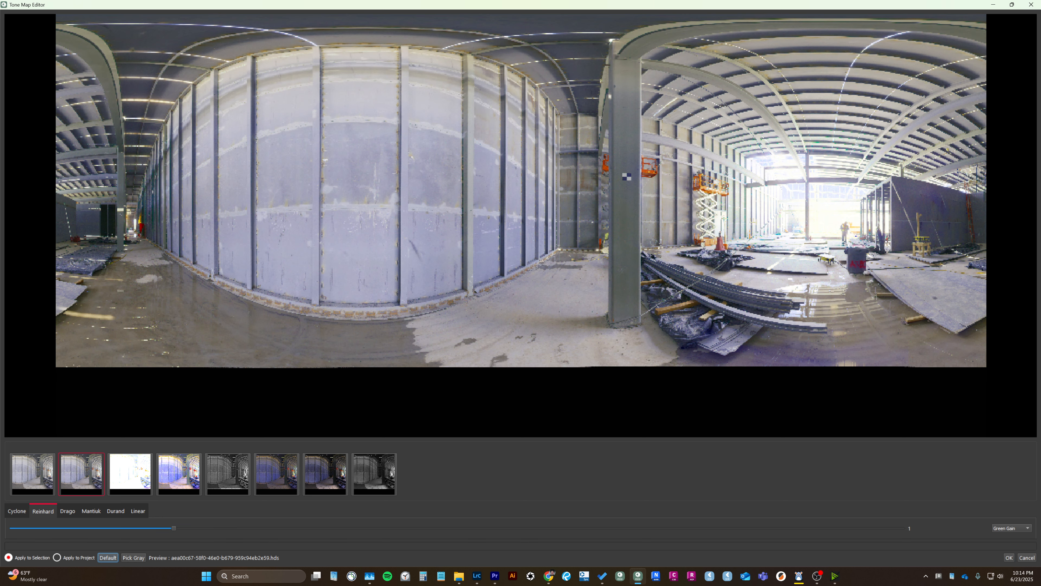
Raise the Brightness of the Reinhard tone mapping to 0.182.
{"action": "left_click", "coordinate": [1001, 527]}
{"action": "left_click", "coordinate": [1005, 545]}
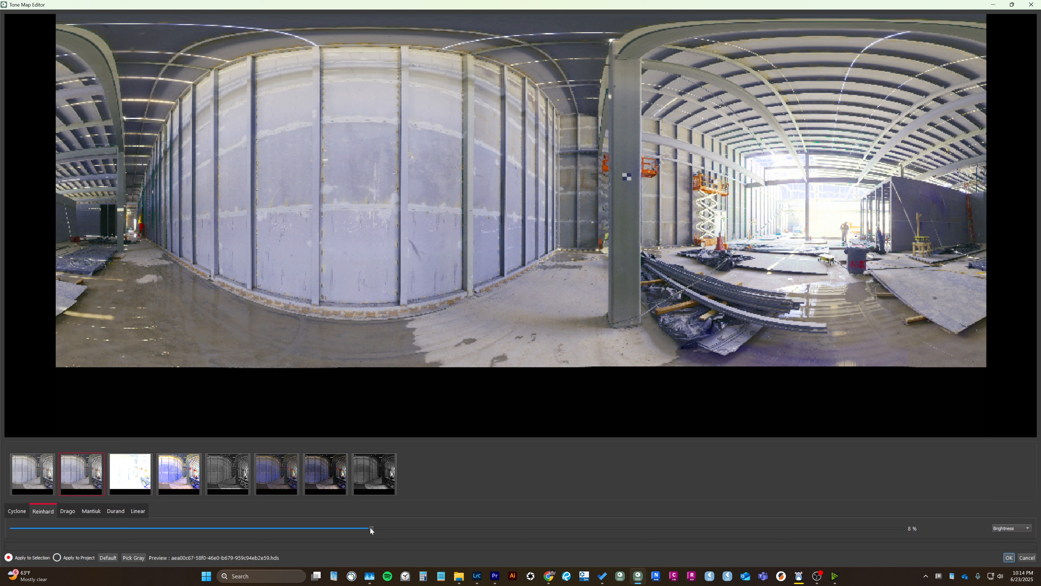
{"action": "left_click_drag", "start_coordinate": [370, 527], "coordinate": [832, 523]}
Lower the Reinhard Cutoff to its minimum, and restore the default tone-mapping values.
{"action": "left_click", "coordinate": [1008, 528]}
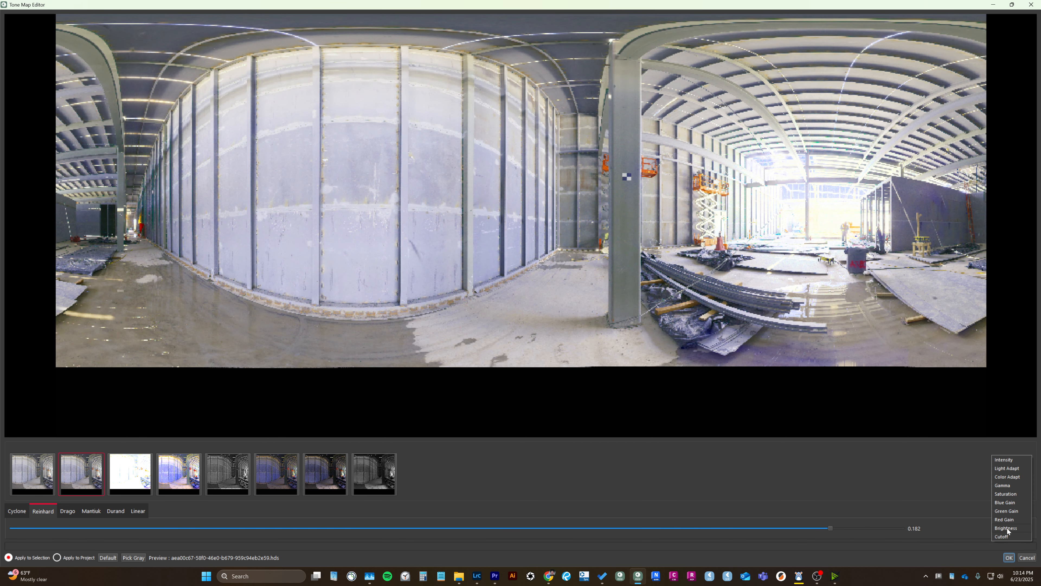
{"action": "left_click", "coordinate": [1006, 536]}
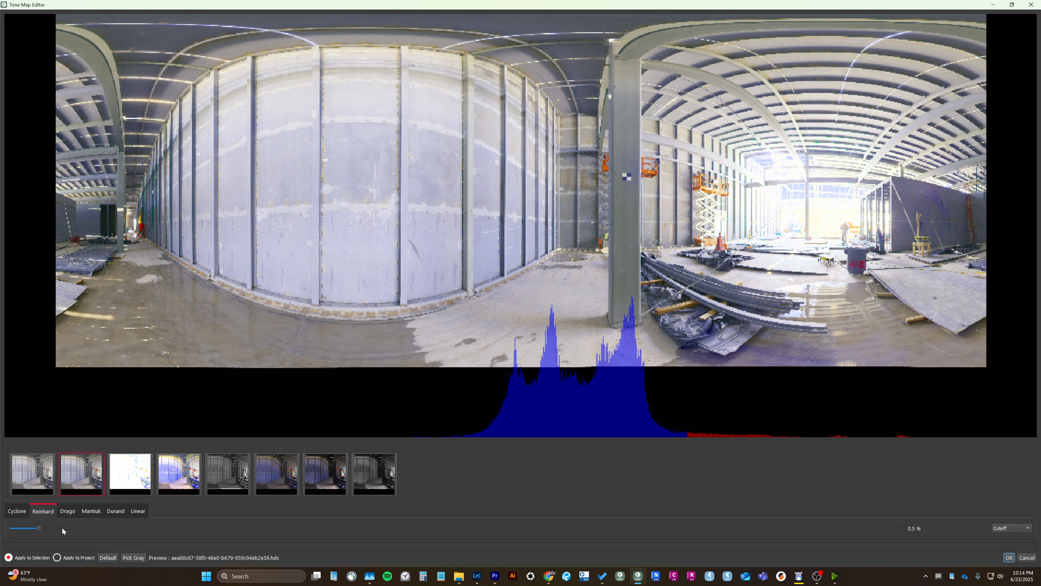
{"action": "left_click_drag", "start_coordinate": [39, 528], "coordinate": [0, 529]}
{"action": "left_click", "coordinate": [107, 558]}
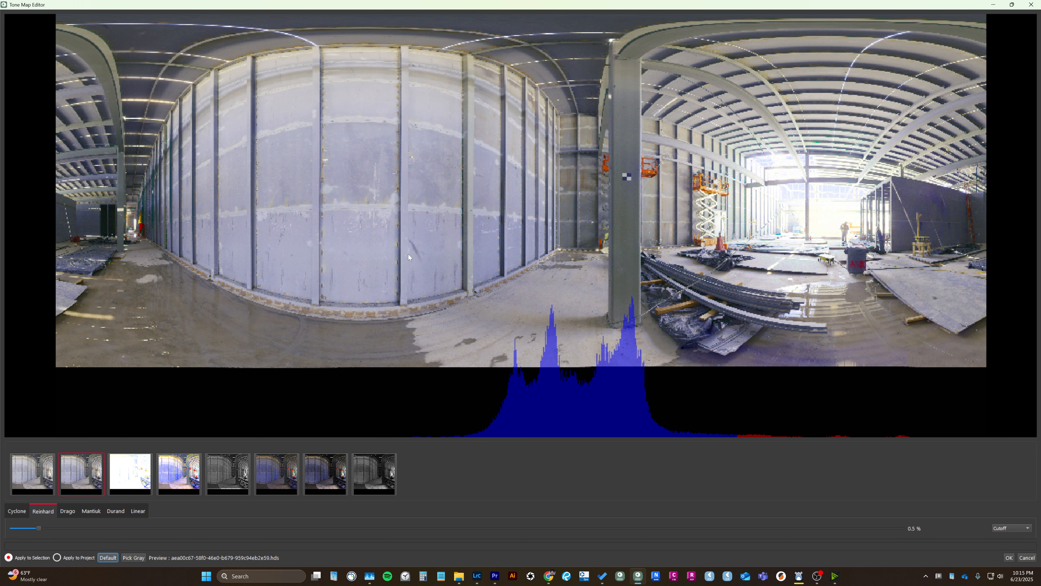
Switch the Reinhard parameter back to Intensity and close the Tone Map Editor without applying changes.
{"action": "left_click_drag", "start_coordinate": [508, 141], "coordinate": [505, 158]}
{"action": "left_click", "coordinate": [1017, 528]}
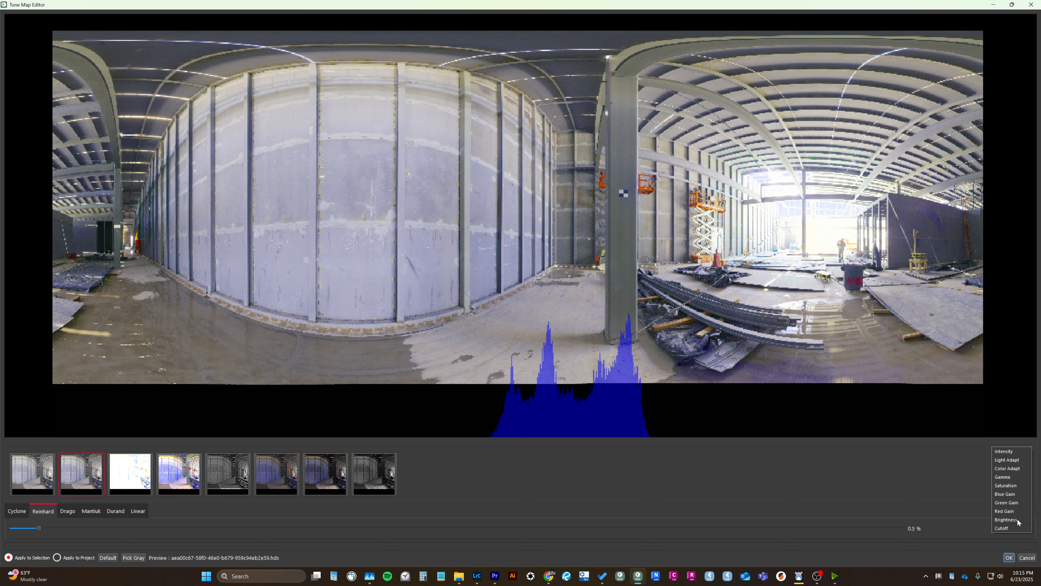
{"action": "left_click", "coordinate": [1016, 451]}
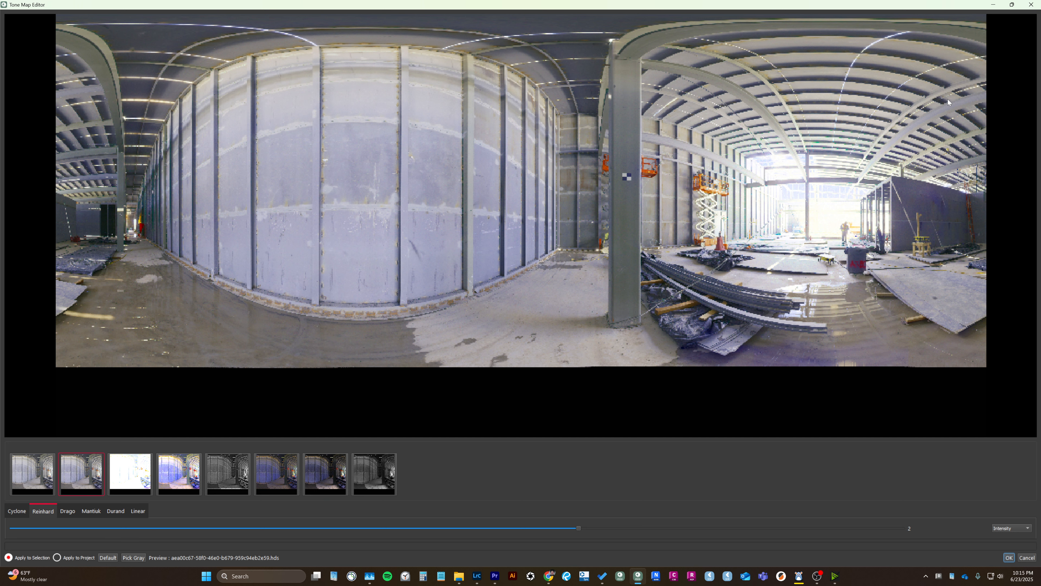
{"action": "left_click", "coordinate": [1029, 5]}
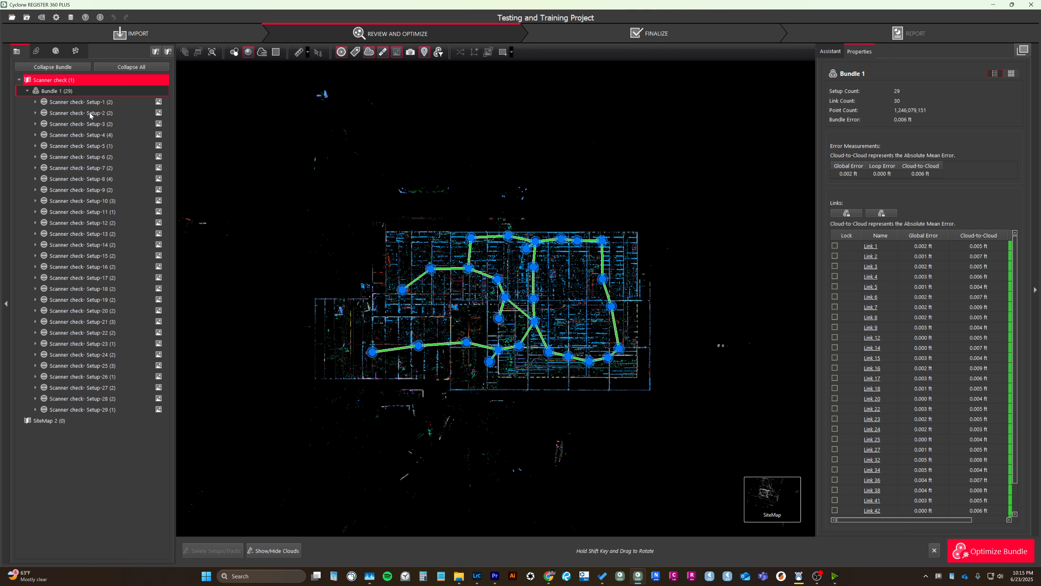
Select Setup-3 in Bundle 1 and preview the panoramic images of the first few setups.
{"action": "mouse_move", "coordinate": [156, 124]}
{"action": "left_click", "coordinate": [160, 124]}
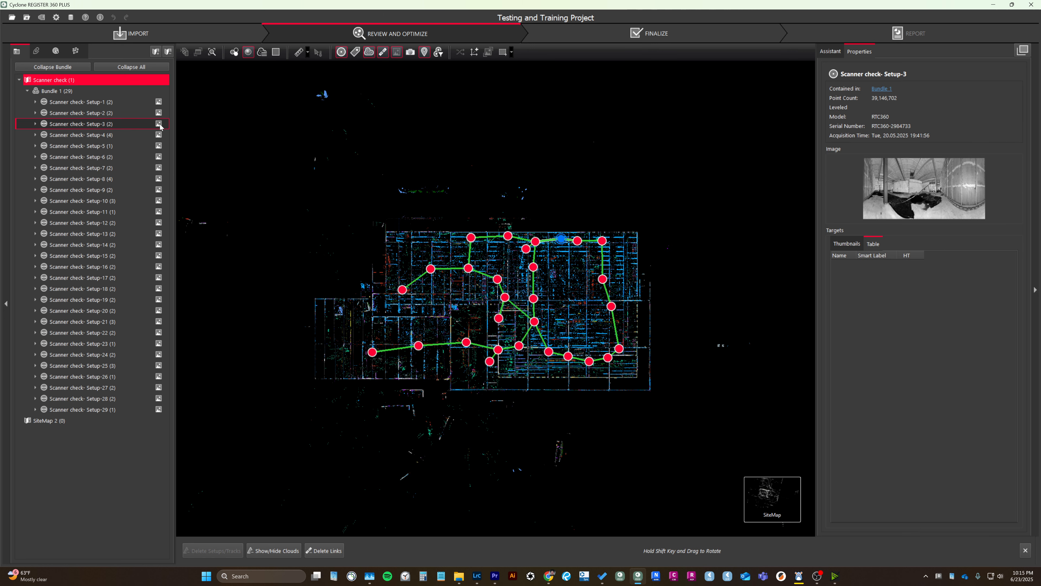
{"action": "mouse_move", "coordinate": [160, 110]}
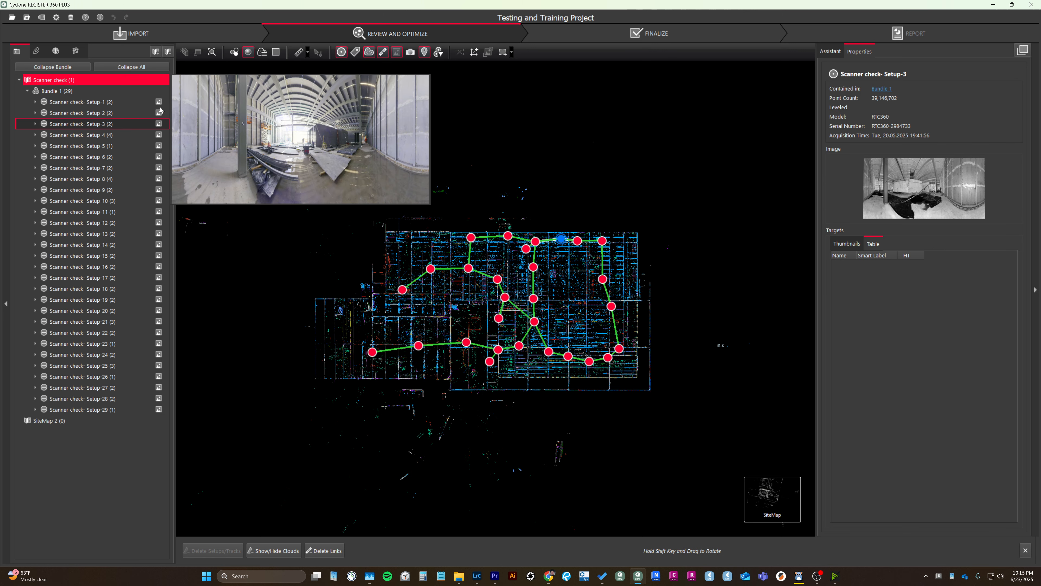
Select Setup-1 through Setup-29 and review the operations available for the whole selection.
{"action": "left_click", "coordinate": [116, 105]}
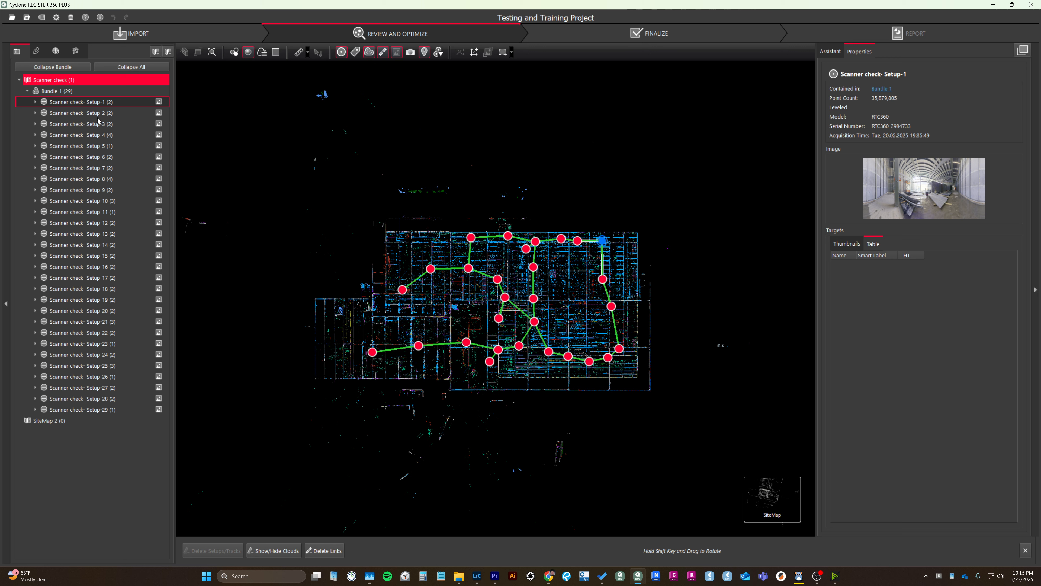
{"action": "left_click", "coordinate": [121, 406], "text": "shift"}
{"action": "right_click", "coordinate": [121, 406]}
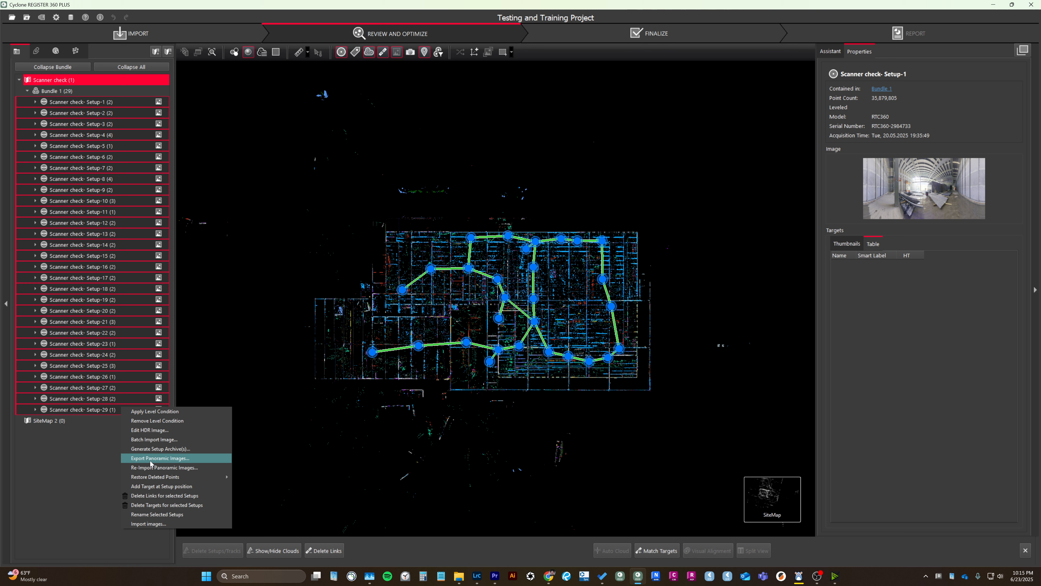
{"action": "left_click", "coordinate": [89, 468]}
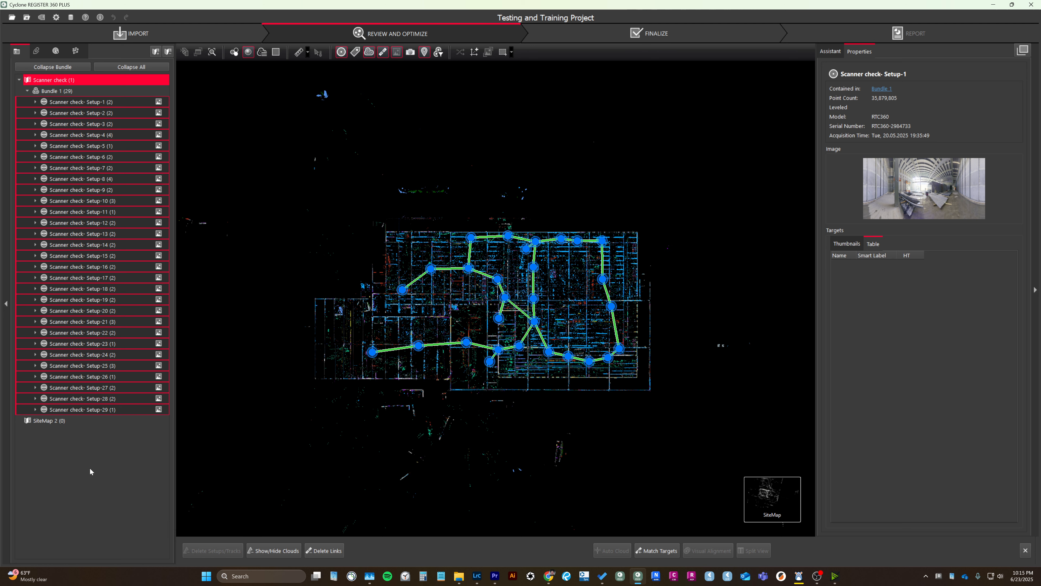
Select Setup-16 and preview its panoramic image for comparison with that of Setup-1.
{"action": "left_click", "coordinate": [158, 268]}
{"action": "mouse_move", "coordinate": [161, 268]}
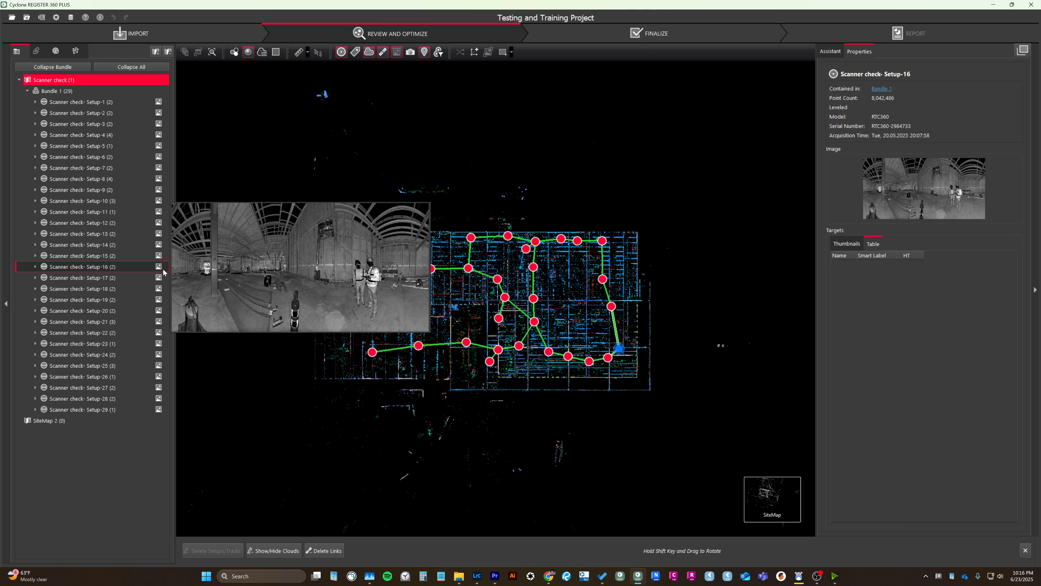
{"action": "mouse_move", "coordinate": [159, 103]}
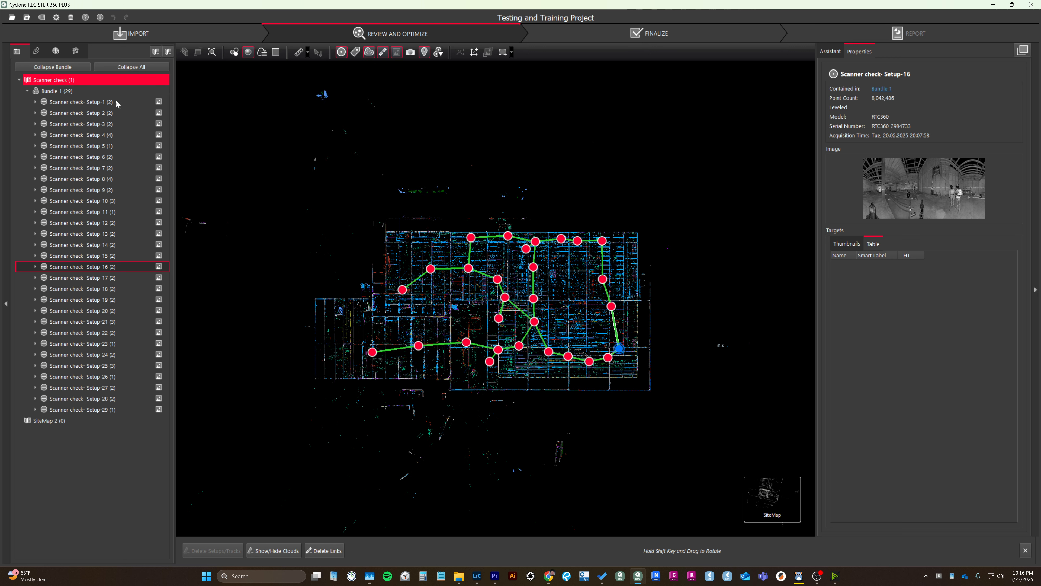
Select Setup-1 and Setup-2 together and open the operations available for both setups.
{"action": "left_click", "coordinate": [143, 102]}
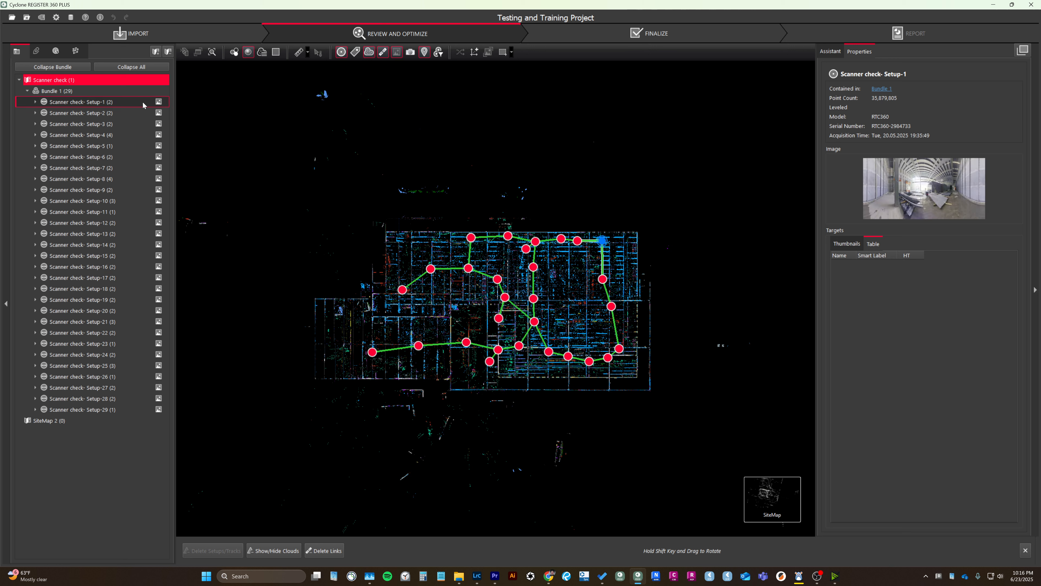
{"action": "left_click", "coordinate": [125, 116], "text": "ctrl"}
{"action": "right_click", "coordinate": [125, 115]}
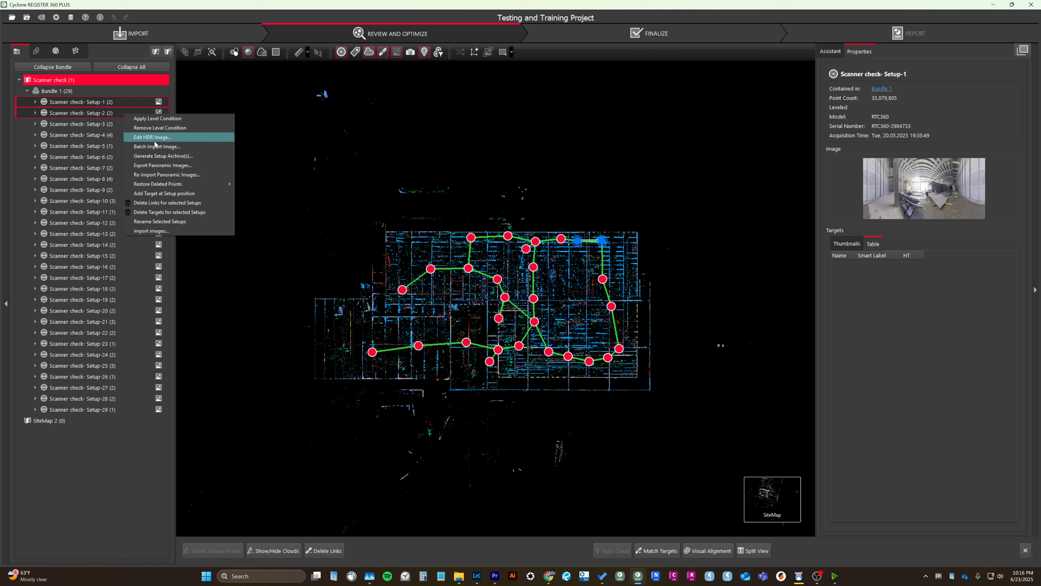
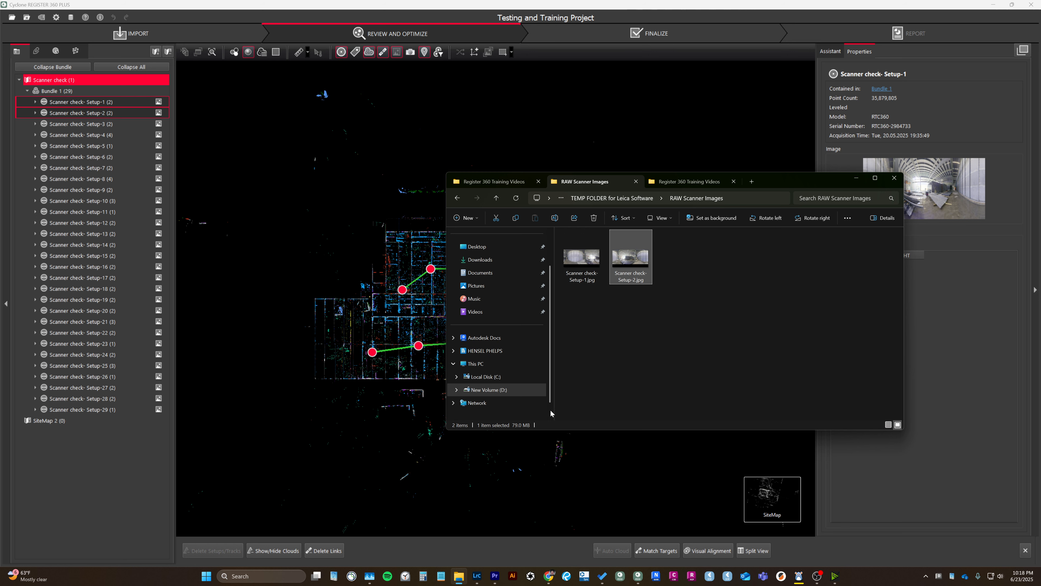
Switch to Lightroom Classic and compare the checkerboard target in the Setup-1 panorama close up, before and after editing.
{"action": "left_click", "coordinate": [586, 263]}
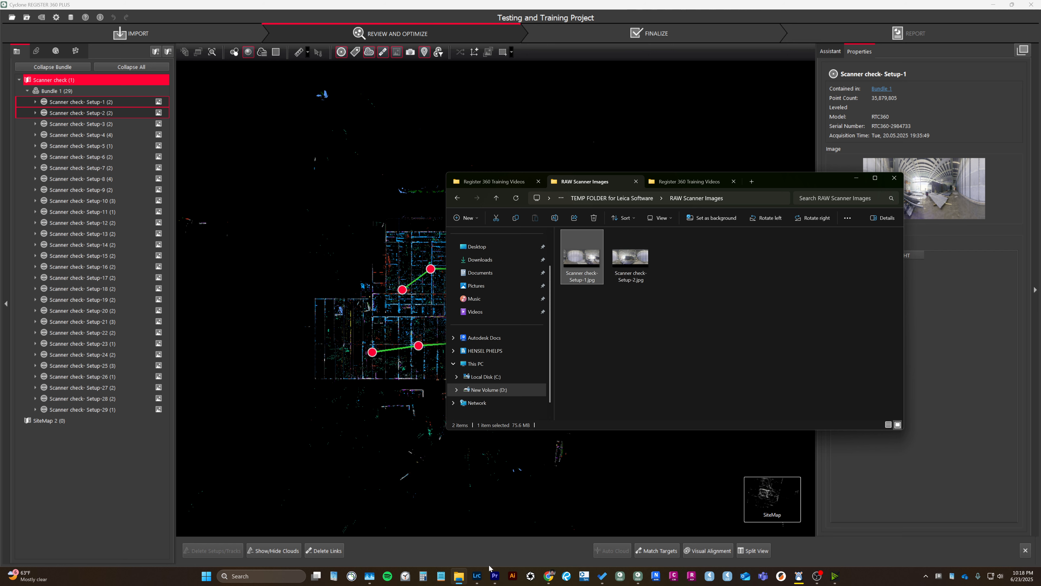
{"action": "left_click", "coordinate": [477, 575]}
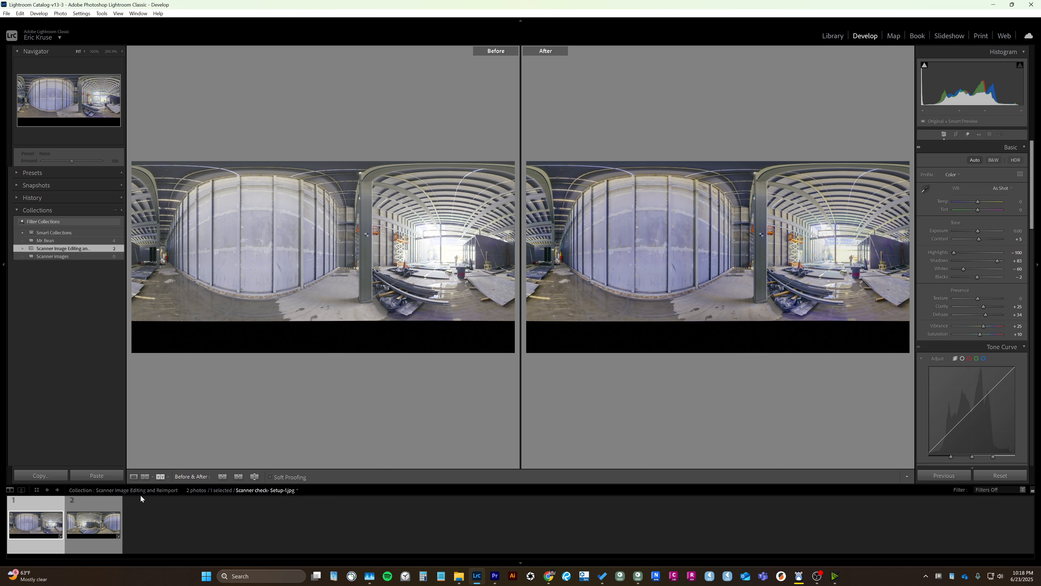
{"action": "left_click", "coordinate": [133, 476]}
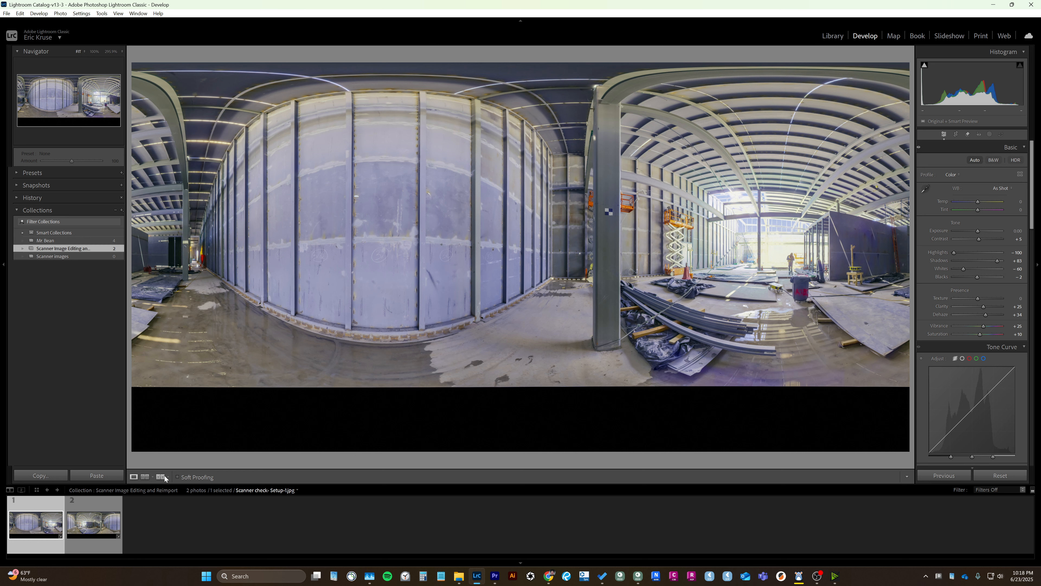
{"action": "left_click", "coordinate": [615, 209]}
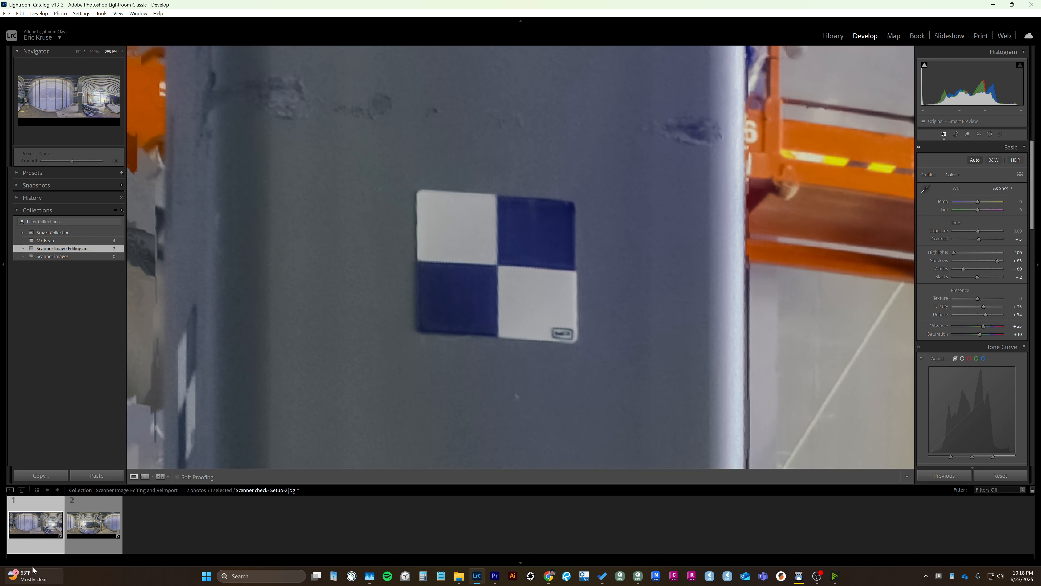
{"action": "left_click", "coordinate": [160, 476]}
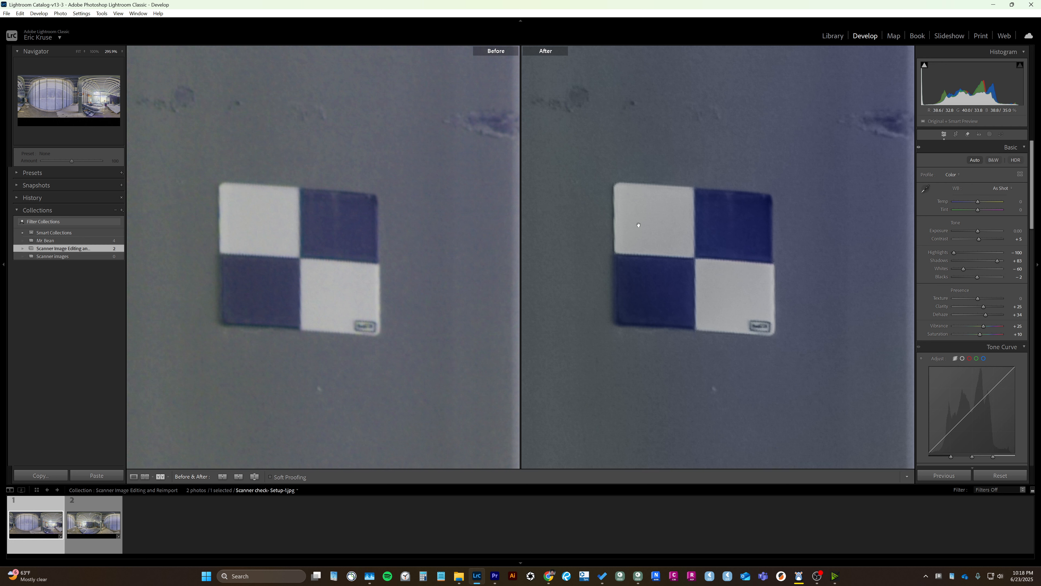
{"action": "left_click_drag", "start_coordinate": [685, 210], "coordinate": [534, 226]}
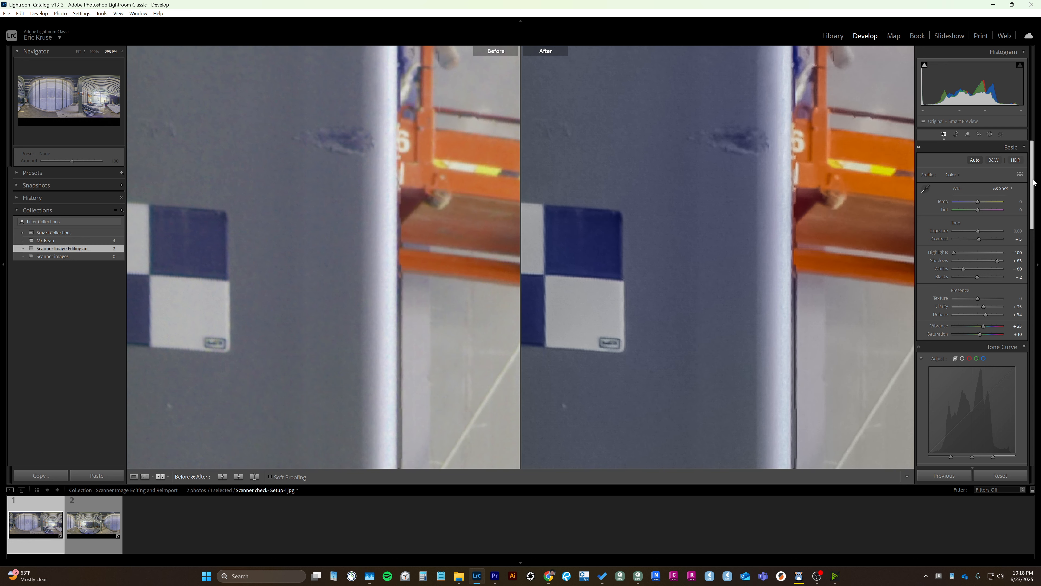
Review the sharpening and noise reduction settings and their before-and-after effect around the steel column in the Setup-1 panorama.
{"action": "left_click_drag", "start_coordinate": [1033, 182], "coordinate": [1035, 380]}
{"action": "left_click_drag", "start_coordinate": [634, 272], "coordinate": [581, 261]}
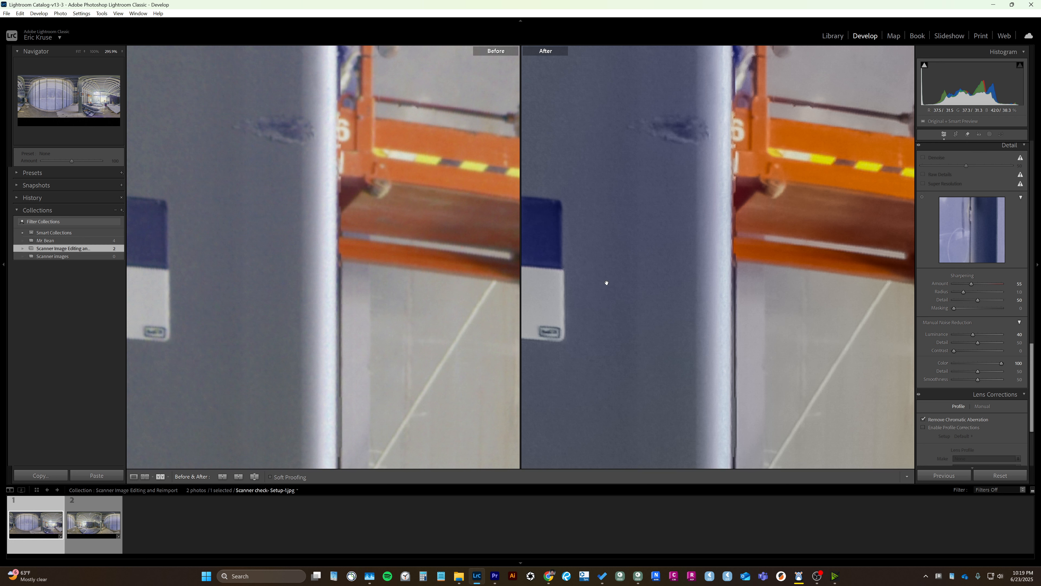
{"action": "left_click_drag", "start_coordinate": [604, 284], "coordinate": [648, 256]}
{"action": "left_click", "coordinate": [671, 265]}
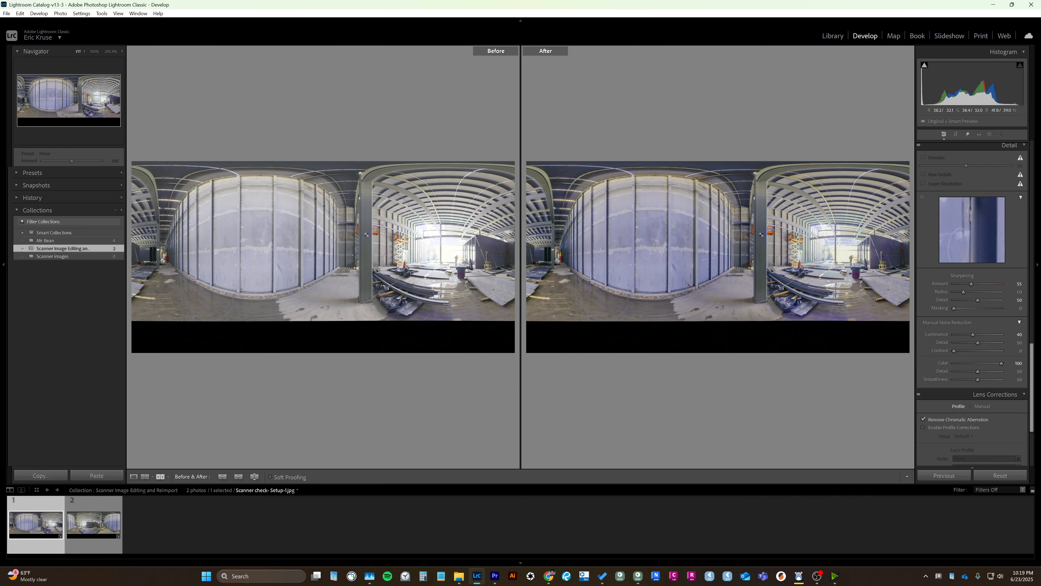
Compare the bright building opening and the wheeled trash bin close up, before and after editing.
{"action": "left_click", "coordinate": [843, 266]}
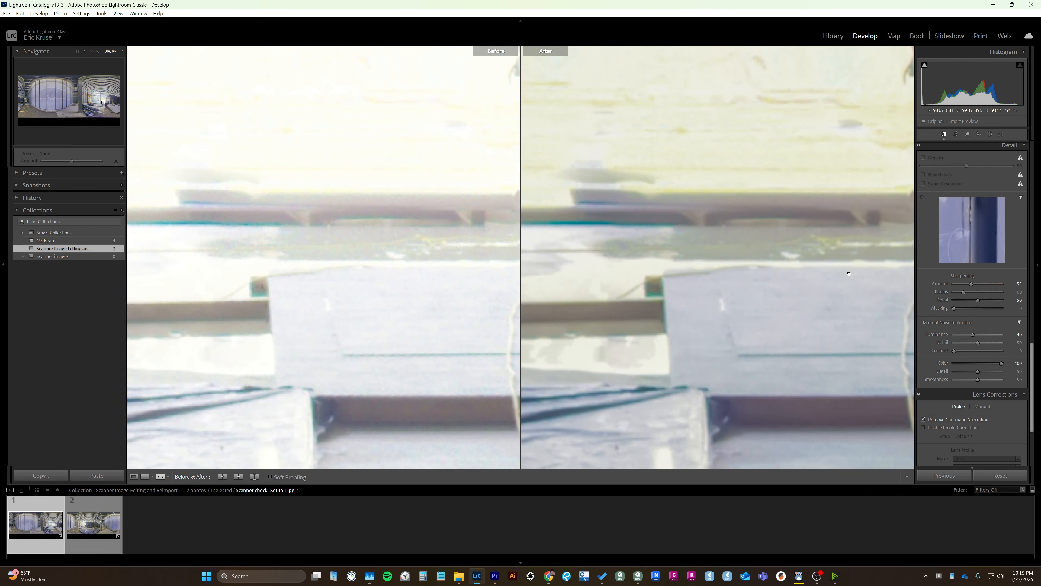
{"action": "left_click_drag", "start_coordinate": [855, 349], "coordinate": [655, 113]}
{"action": "left_click_drag", "start_coordinate": [679, 273], "coordinate": [691, 151]}
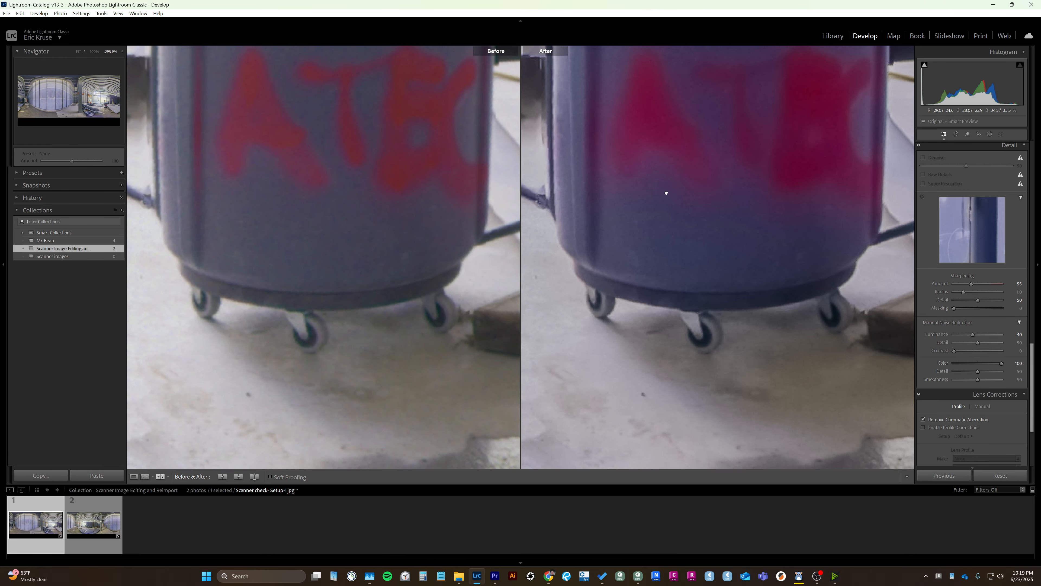
{"action": "left_click_drag", "start_coordinate": [666, 192], "coordinate": [674, 371]}
{"action": "left_click_drag", "start_coordinate": [665, 156], "coordinate": [670, 386]}
{"action": "left_click_drag", "start_coordinate": [678, 226], "coordinate": [611, 393]}
{"action": "left_click_drag", "start_coordinate": [893, 232], "coordinate": [640, 230]}
{"action": "left_click_drag", "start_coordinate": [873, 394], "coordinate": [540, 139]}
{"action": "left_click", "coordinate": [612, 336]}
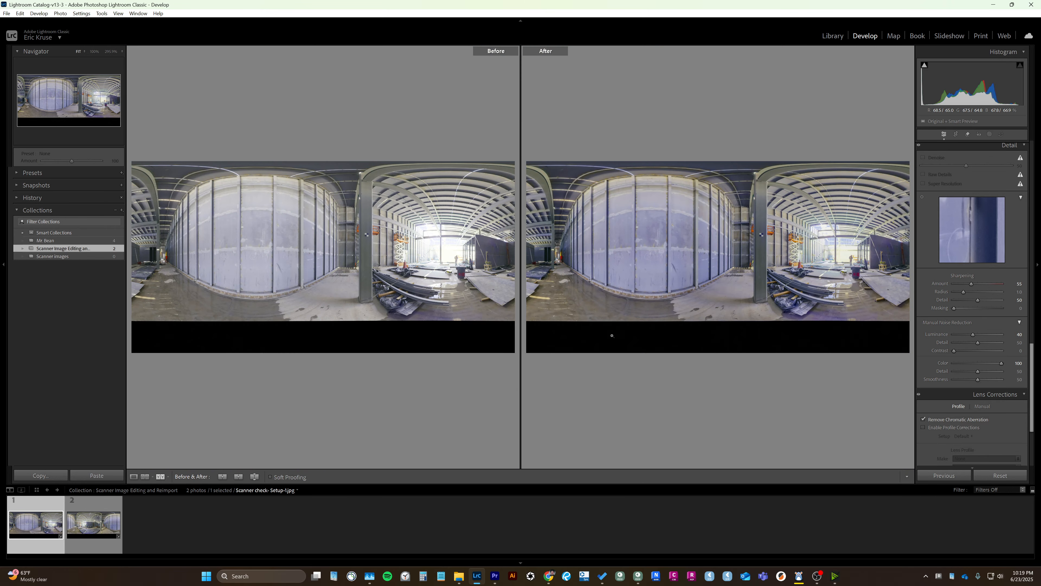
Show only the edited Setup-1 panorama and inspect its wall panels close up.
{"action": "left_click", "coordinate": [134, 476]}
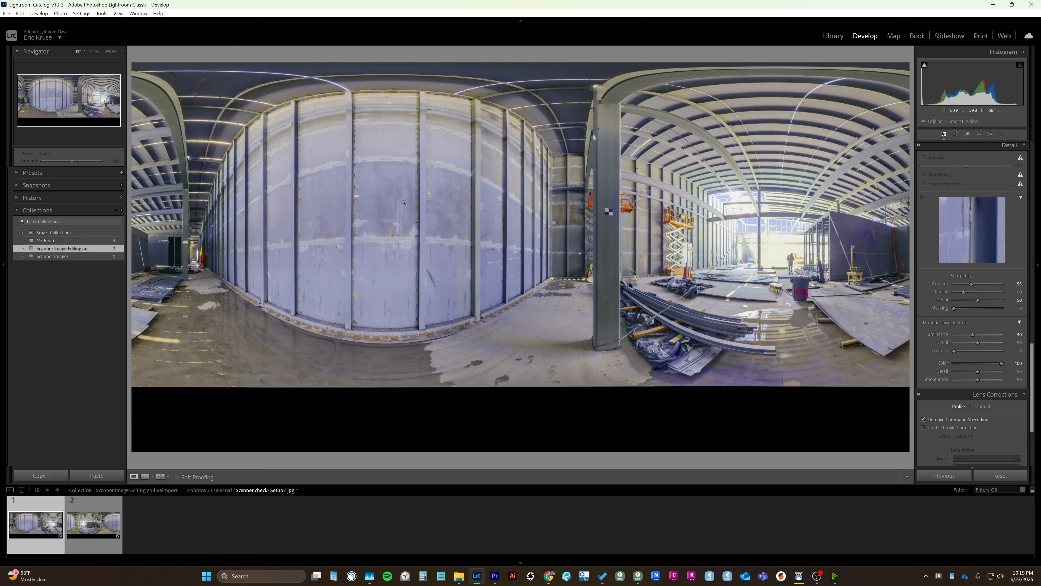
{"action": "left_click", "coordinate": [348, 206]}
{"action": "left_click_drag", "start_coordinate": [455, 240], "coordinate": [360, 262]}
{"action": "left_click", "coordinate": [512, 282]}
Switch to File Explorer and check the Setup-1 and Setup-2 images in the Edited Photos folder of TEMP FOLDER for Leica Software.
{"action": "left_click", "coordinate": [459, 577]}
{"action": "left_click", "coordinate": [612, 198]}
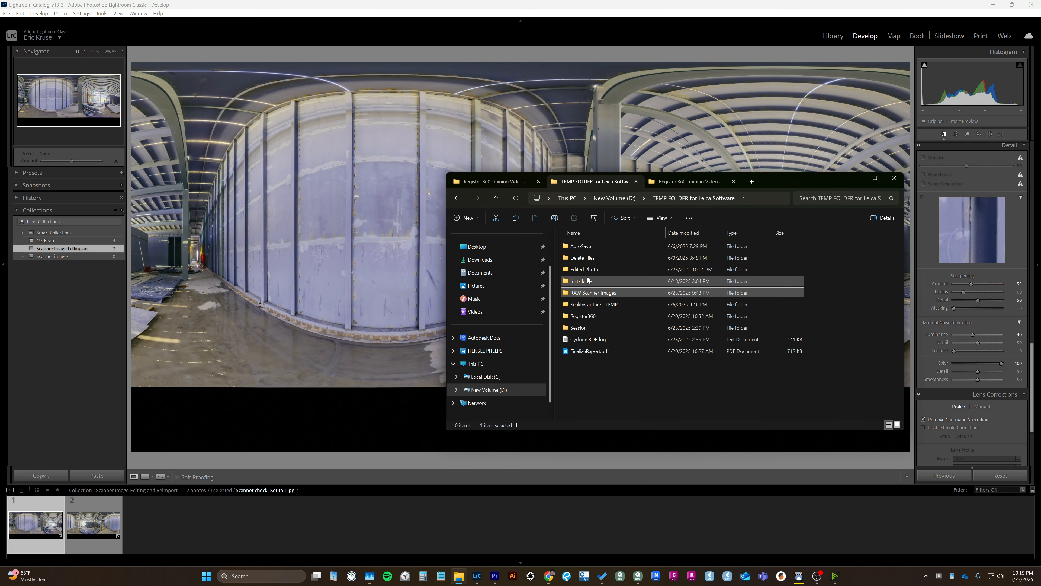
{"action": "double_click", "coordinate": [588, 270]}
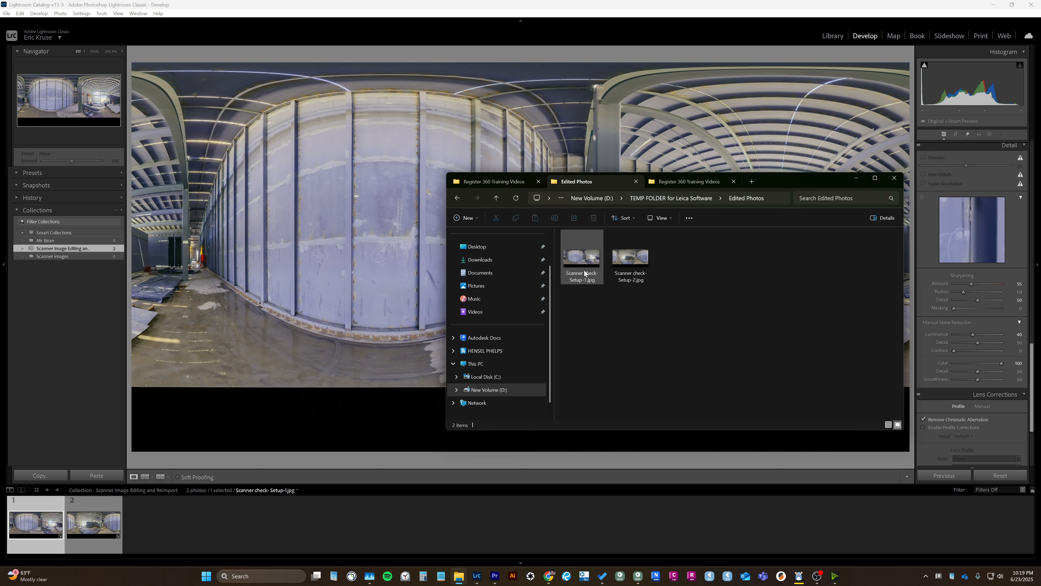
{"action": "left_click", "coordinate": [589, 274]}
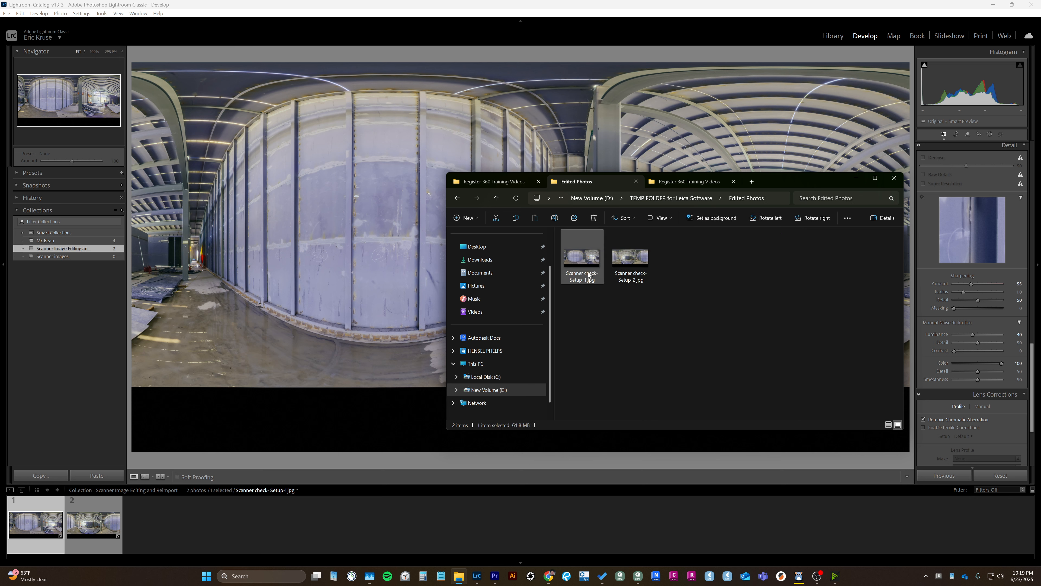
{"action": "left_click", "coordinate": [642, 276]}
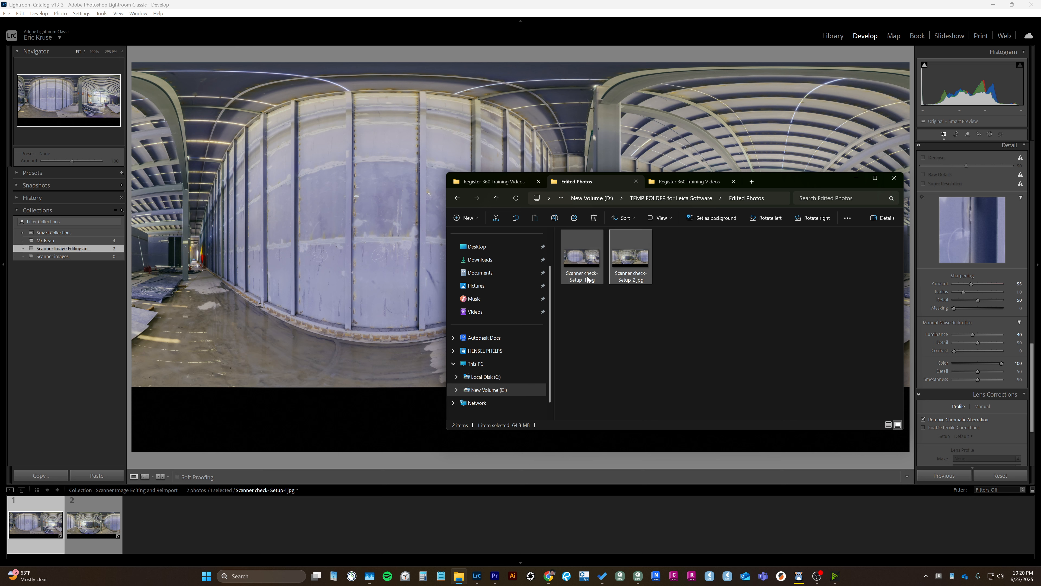
{"action": "left_click", "coordinate": [593, 255]}
{"action": "left_click", "coordinate": [633, 265]}
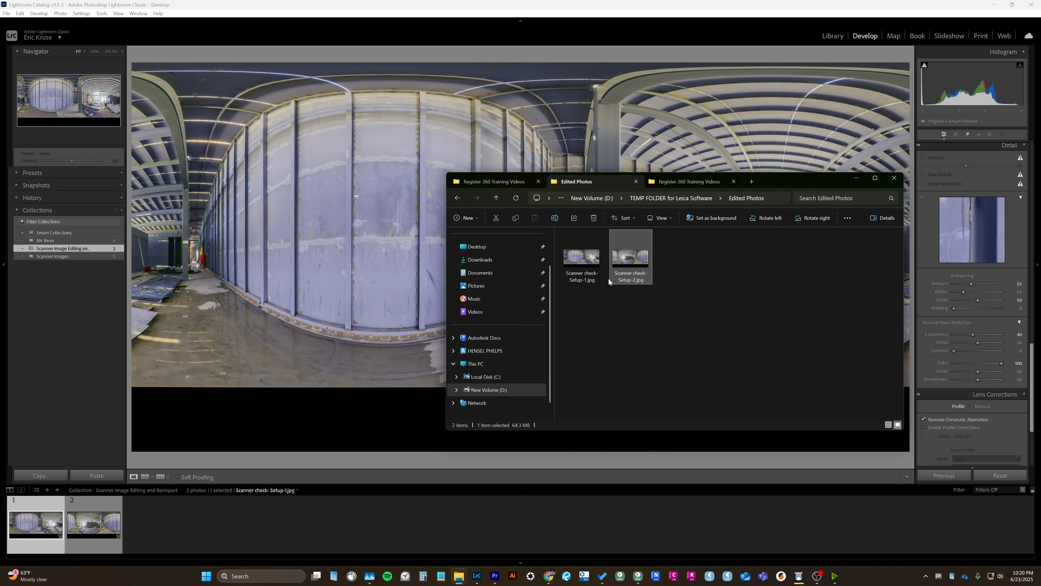
{"action": "left_click", "coordinate": [628, 332]}
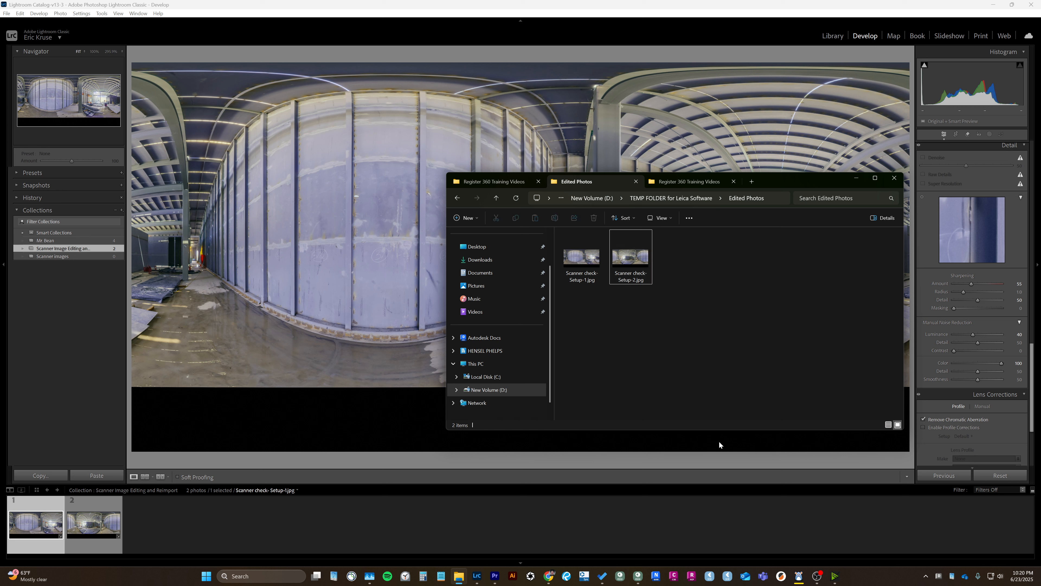
Switch to Cyclone REGISTER 360 PLUS and view the scans as a Bundle Cloud.
{"action": "left_click", "coordinate": [638, 575]}
{"action": "left_click_drag", "start_coordinate": [304, 276], "coordinate": [325, 300]}
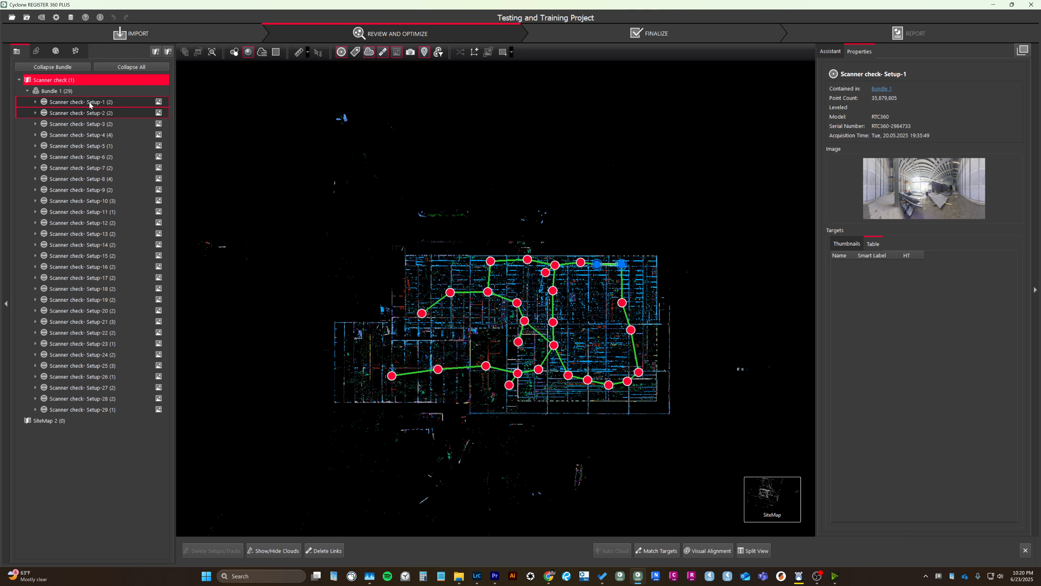
{"action": "mouse_move", "coordinate": [677, 493]}
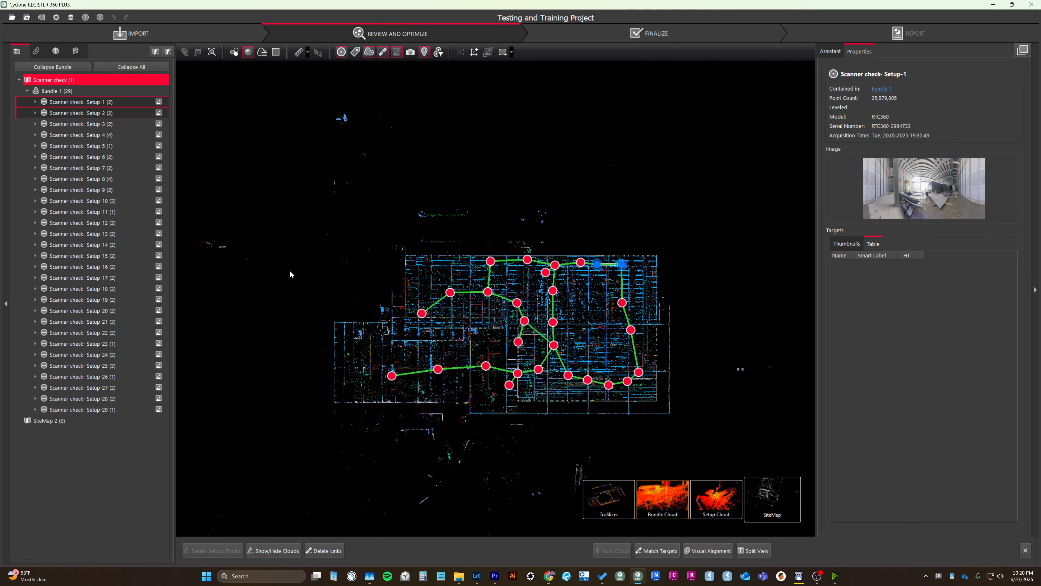
{"action": "scroll", "coordinate": [351, 225], "scroll_direction": "up", "scroll_amount": 4}
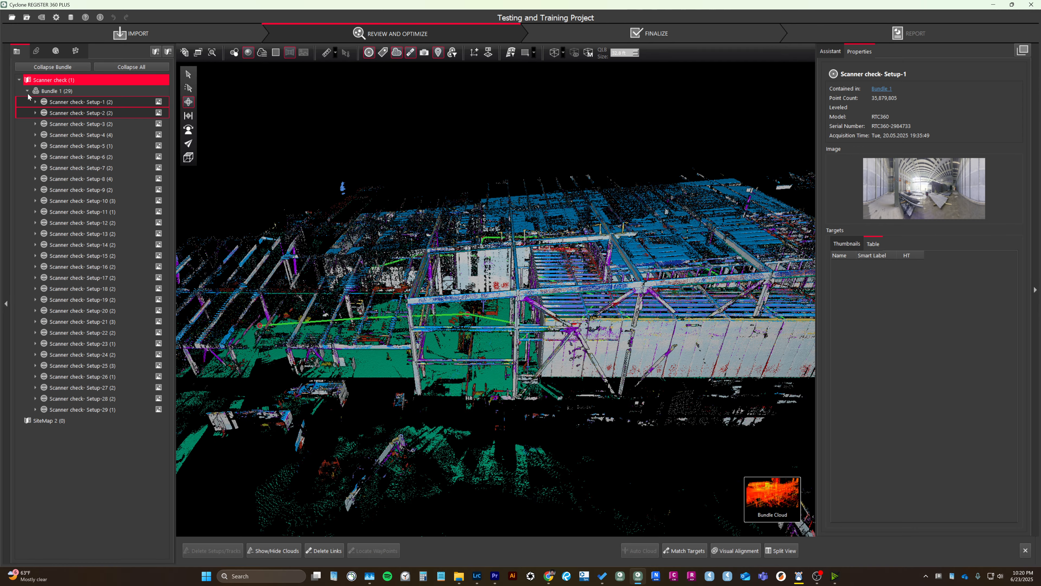
Review the operations available for Setup-1 and Setup-2, and from the SiteMap those for the whole of Bundle 1.
{"action": "right_click", "coordinate": [70, 102]}
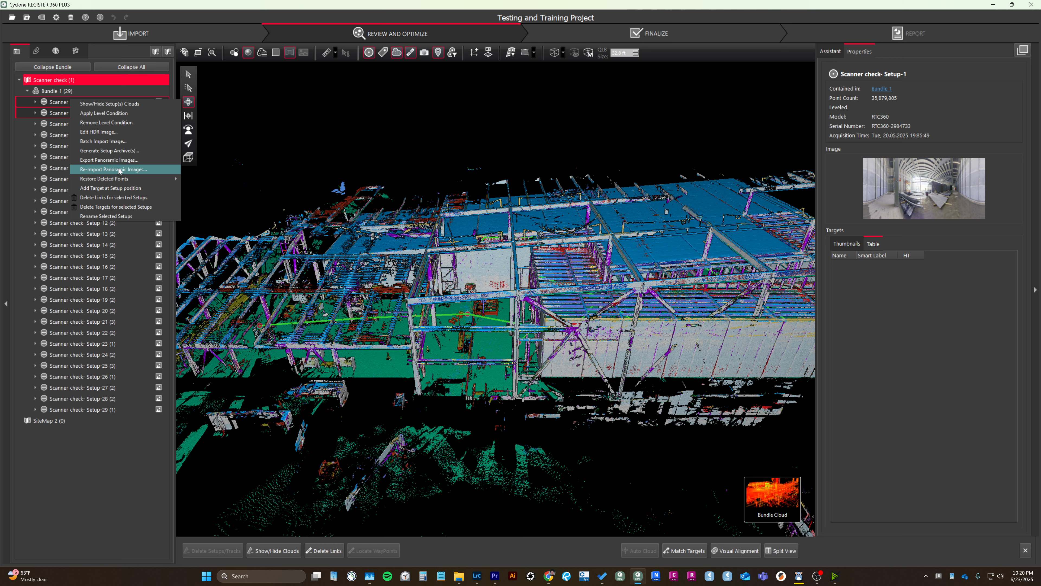
{"action": "left_click", "coordinate": [315, 104]}
{"action": "left_click", "coordinate": [756, 503]}
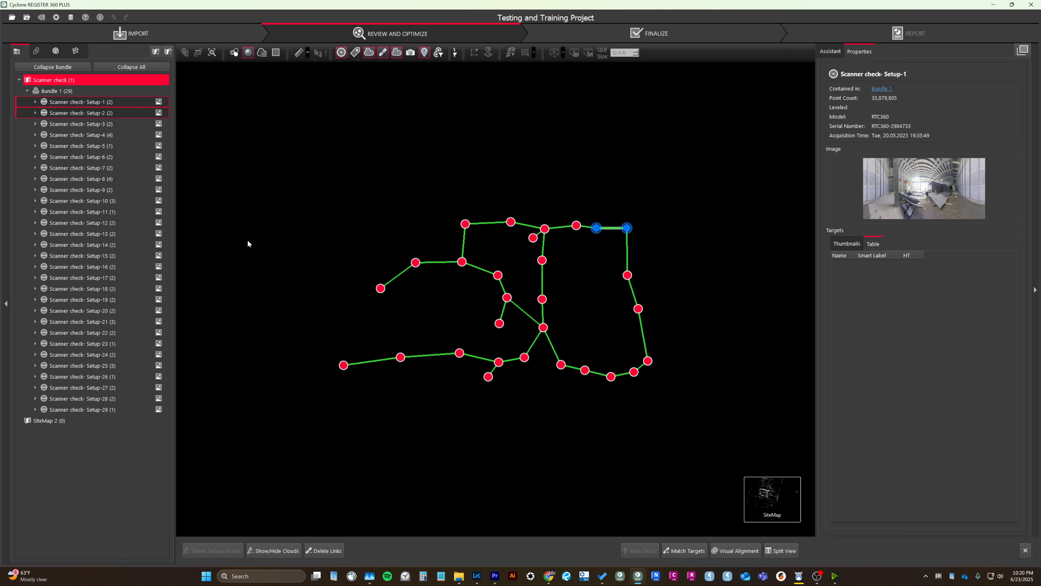
{"action": "left_click", "coordinate": [62, 92]}
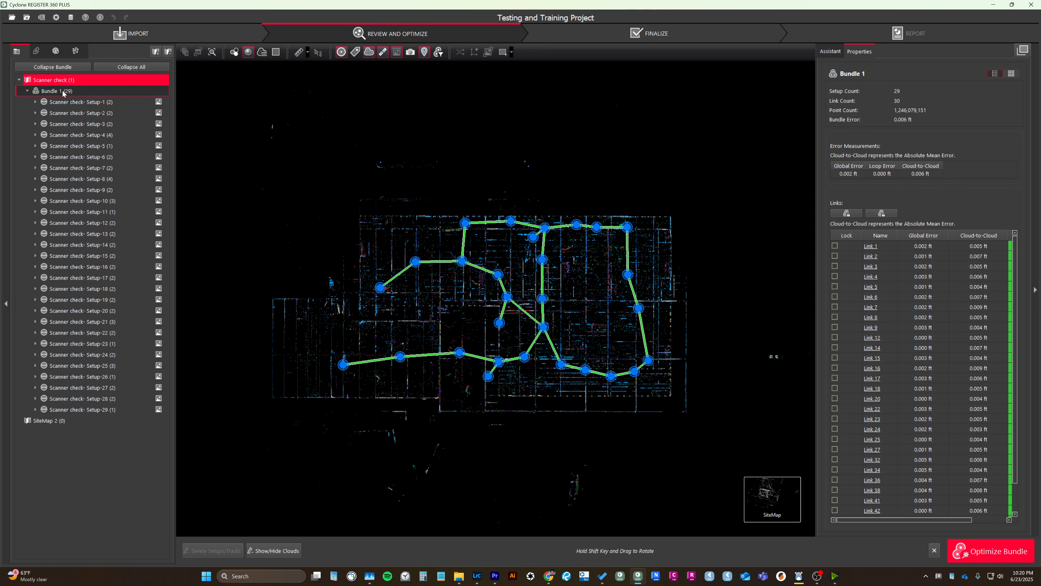
{"action": "right_click", "coordinate": [63, 92]}
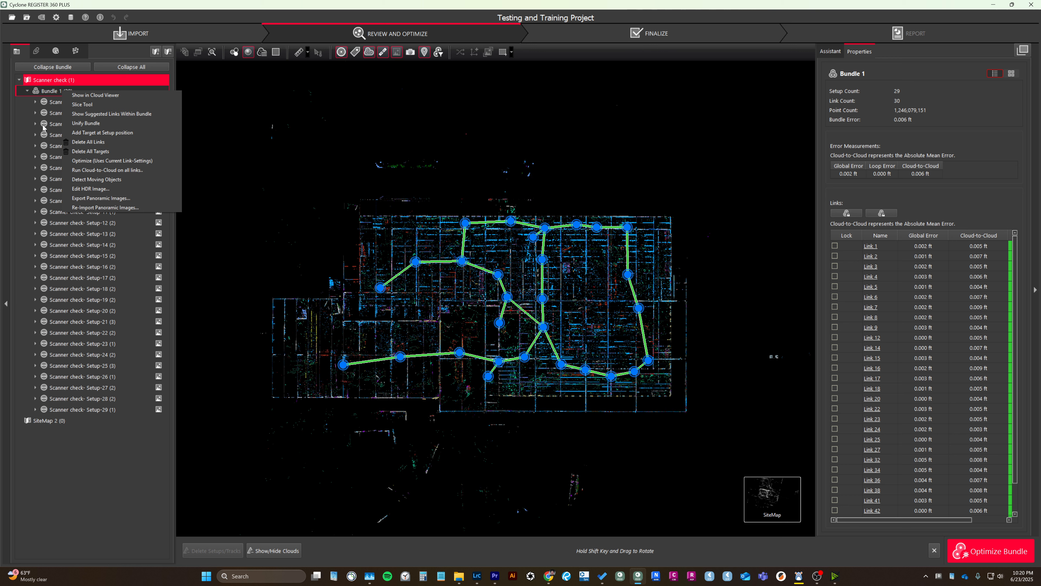
Select Setup-1 through Setup-29 and re-import their panoramic images from the Edited Photos folder.
{"action": "left_click", "coordinate": [54, 104]}
{"action": "left_click", "coordinate": [92, 410], "text": "shift"}
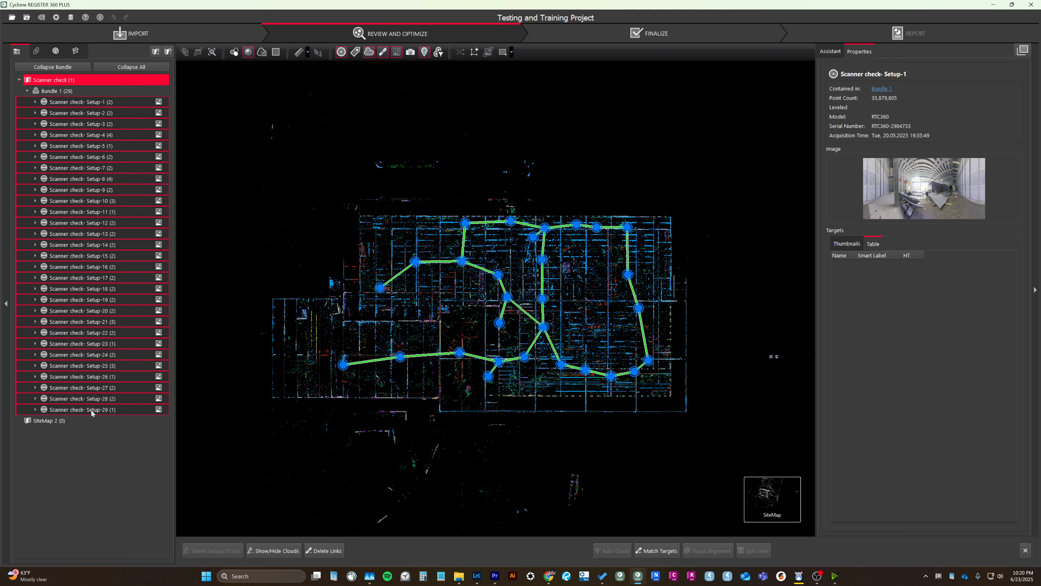
{"action": "right_click", "coordinate": [91, 411]}
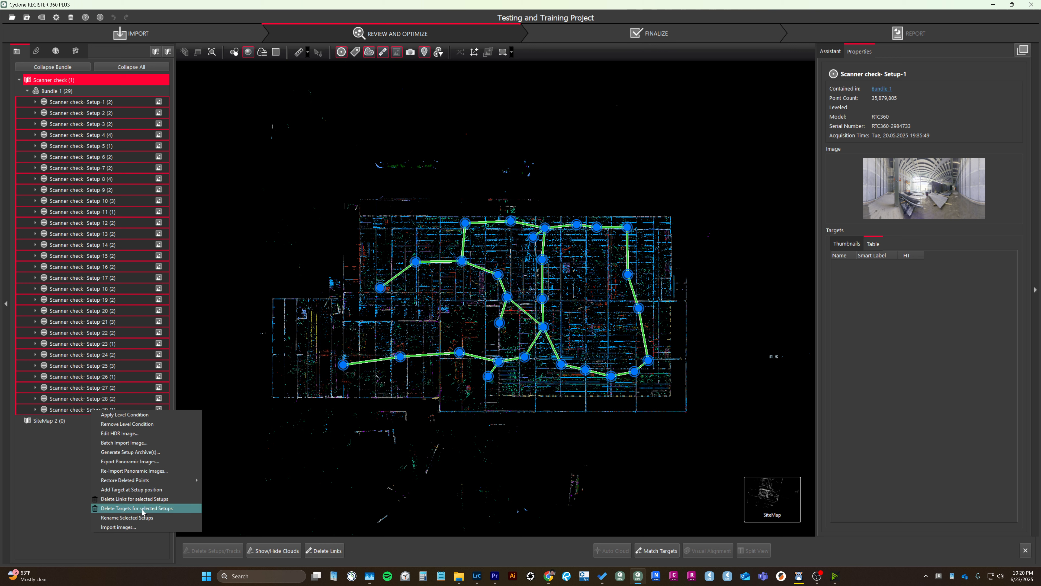
{"action": "left_click", "coordinate": [132, 471]}
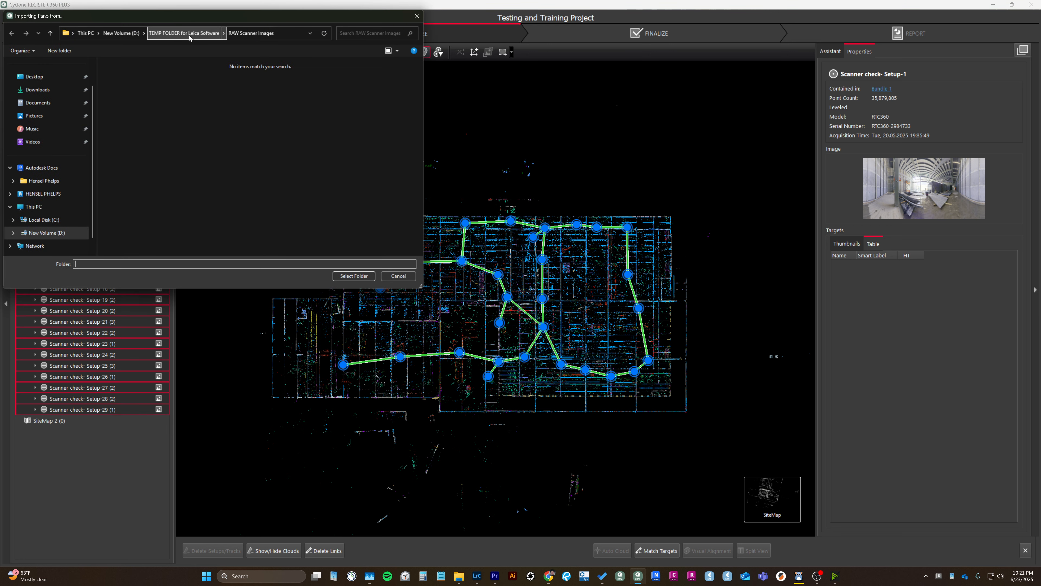
{"action": "left_click", "coordinate": [181, 35]}
{"action": "left_click", "coordinate": [124, 109]}
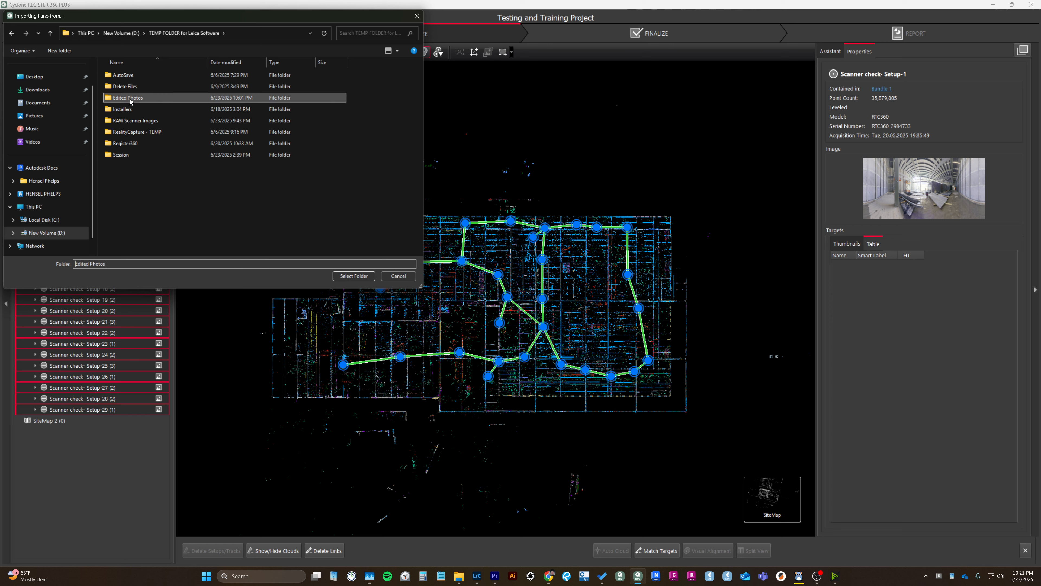
{"action": "left_click", "coordinate": [352, 275]}
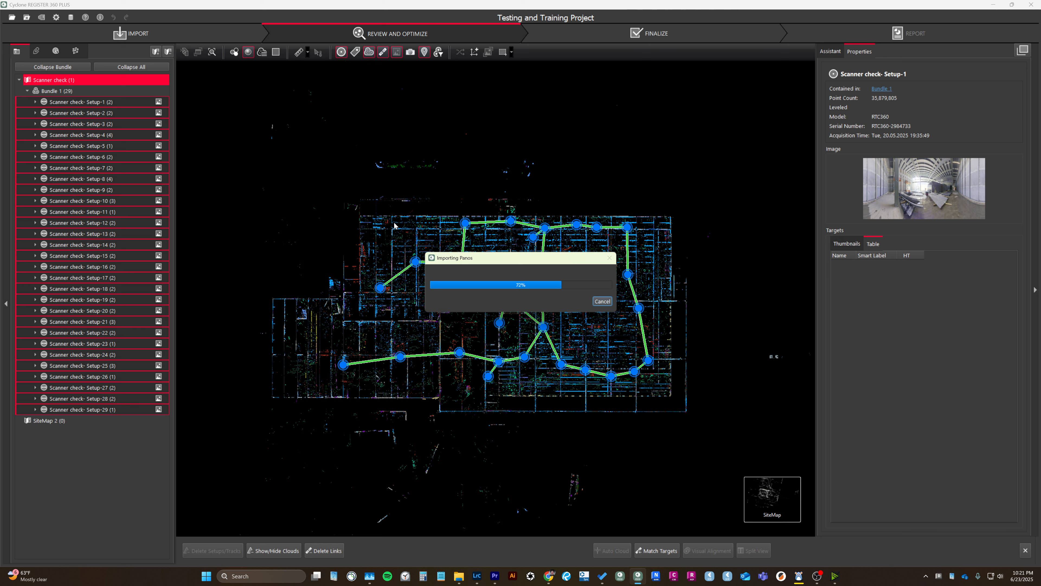
Check the CPU performance in Task Manager during the panorama import, and put its window away.
{"action": "left_click", "coordinate": [370, 576]}
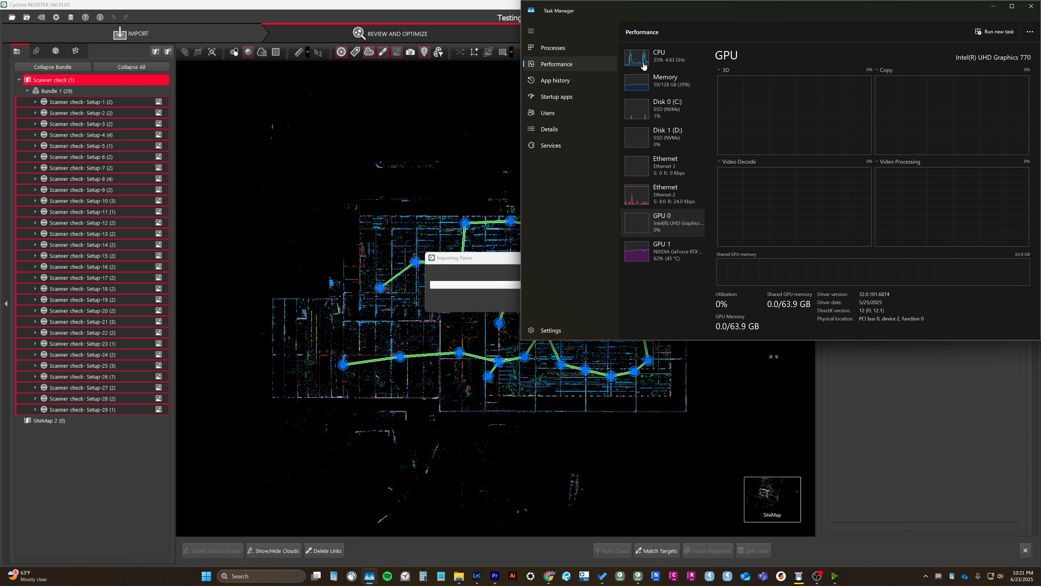
{"action": "left_click", "coordinate": [651, 57]}
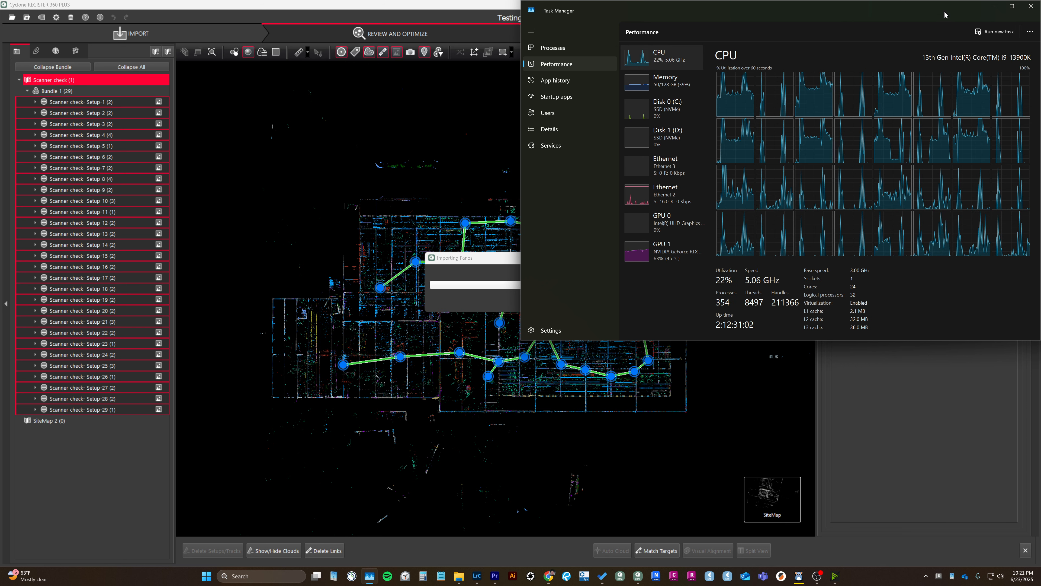
{"action": "left_click", "coordinate": [993, 6]}
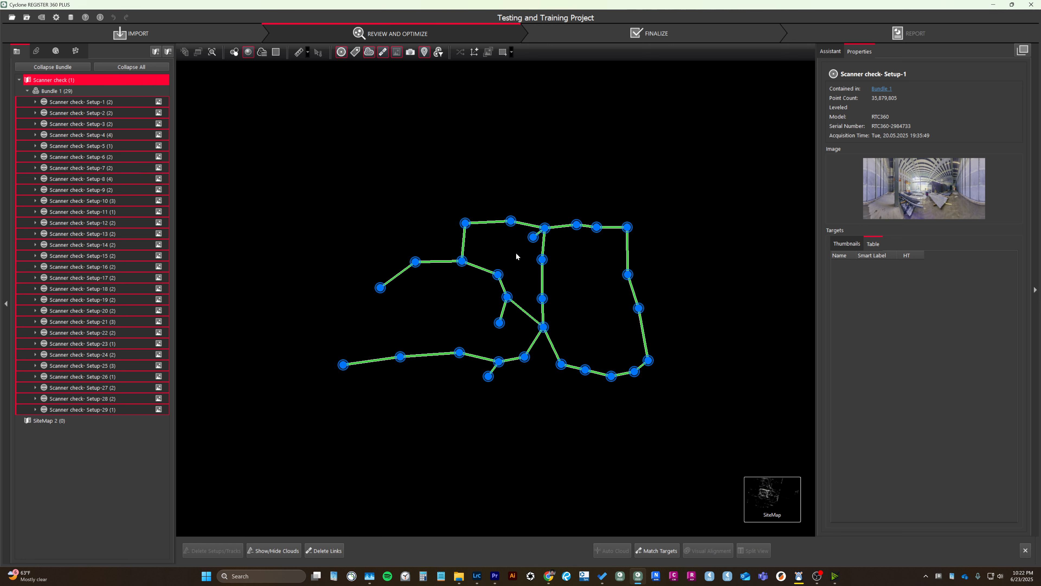
Open the Setup-1 cloud from the SiteMap and display it with Color from Scanner.
{"action": "scroll", "coordinate": [582, 263], "scroll_direction": "up", "scroll_amount": 3}
{"action": "left_click", "coordinate": [569, 259]}
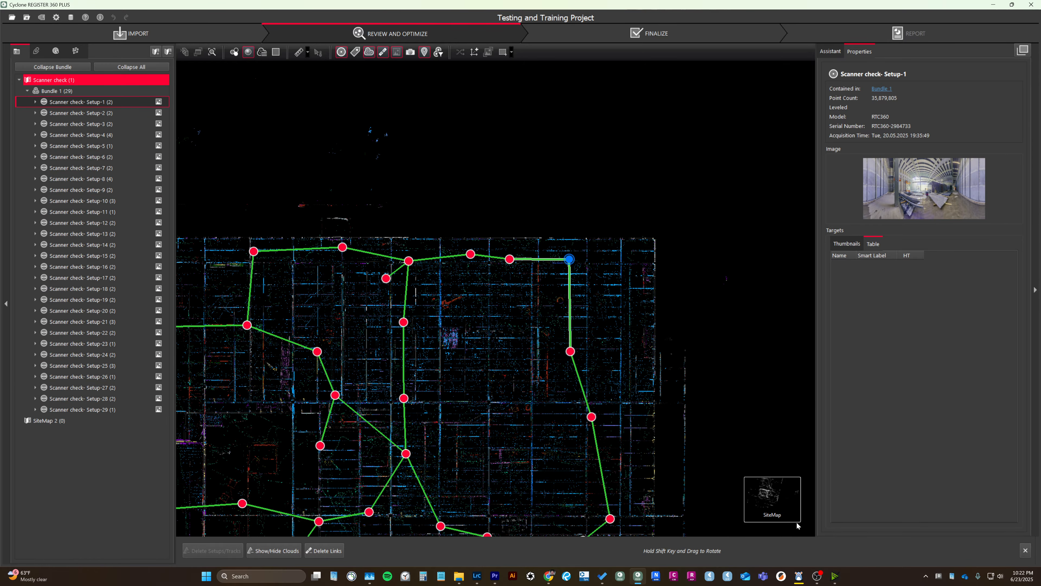
{"action": "mouse_move", "coordinate": [725, 501]}
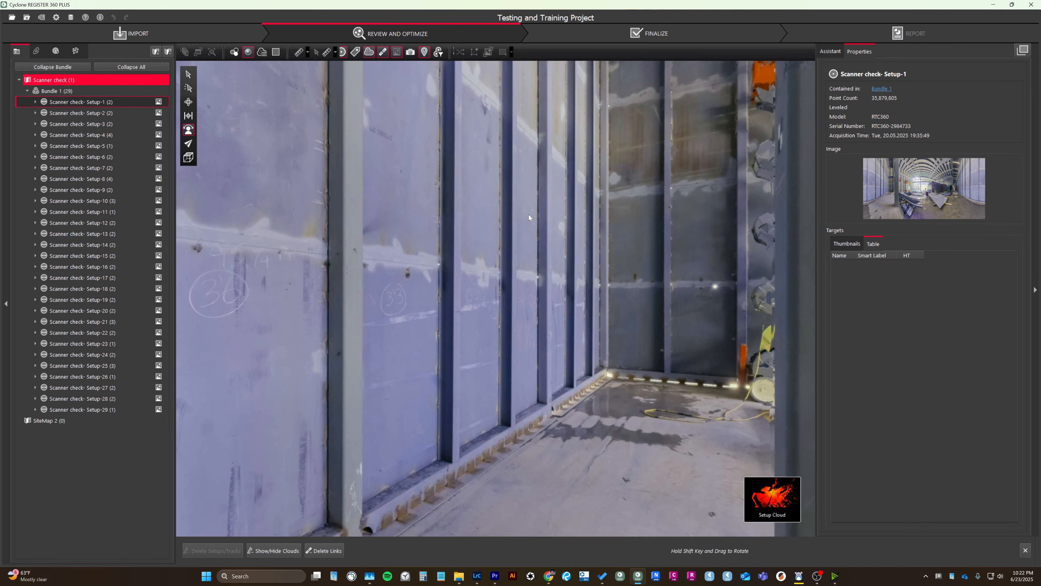
{"action": "left_click_drag", "start_coordinate": [529, 216], "coordinate": [404, 346]}
{"action": "left_click", "coordinate": [238, 52]}
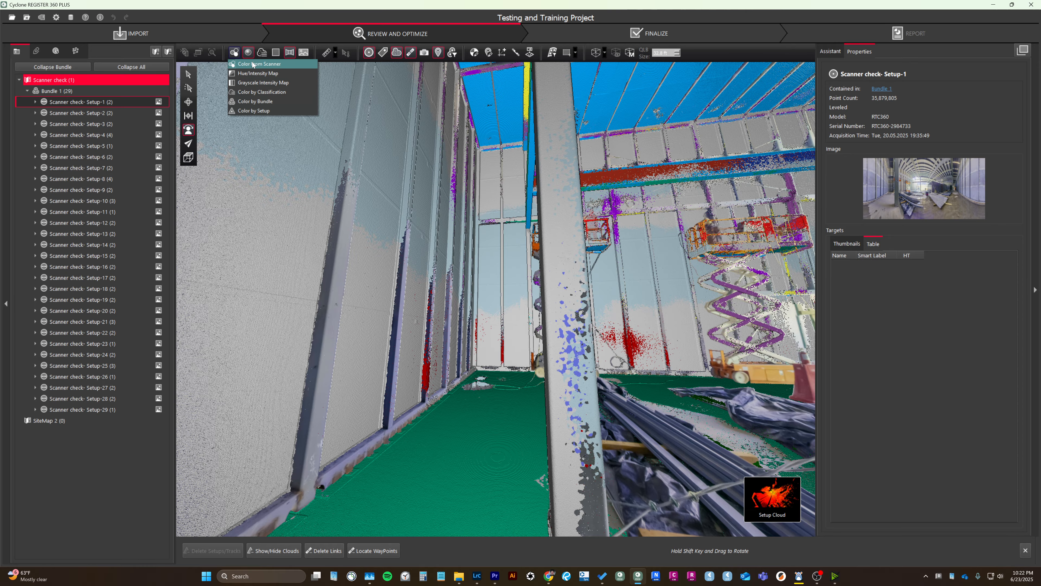
{"action": "left_click", "coordinate": [252, 63]}
Turn off the point cloud overlay and examine Setup-1's edited panorama around the checkerboard target on the steel column.
{"action": "left_click_drag", "start_coordinate": [335, 225], "coordinate": [476, 261]}
{"action": "left_click_drag", "start_coordinate": [431, 235], "coordinate": [696, 225]}
{"action": "left_click", "coordinate": [395, 52]}
{"action": "left_click_drag", "start_coordinate": [263, 230], "coordinate": [432, 283]}
{"action": "scroll", "coordinate": [452, 194], "scroll_direction": "up", "scroll_amount": 2}
{"action": "scroll", "coordinate": [480, 263], "scroll_direction": "up", "scroll_amount": 6}
{"action": "left_click_drag", "start_coordinate": [453, 194], "coordinate": [472, 274]}
{"action": "scroll", "coordinate": [511, 251], "scroll_direction": "up", "scroll_amount": 5}
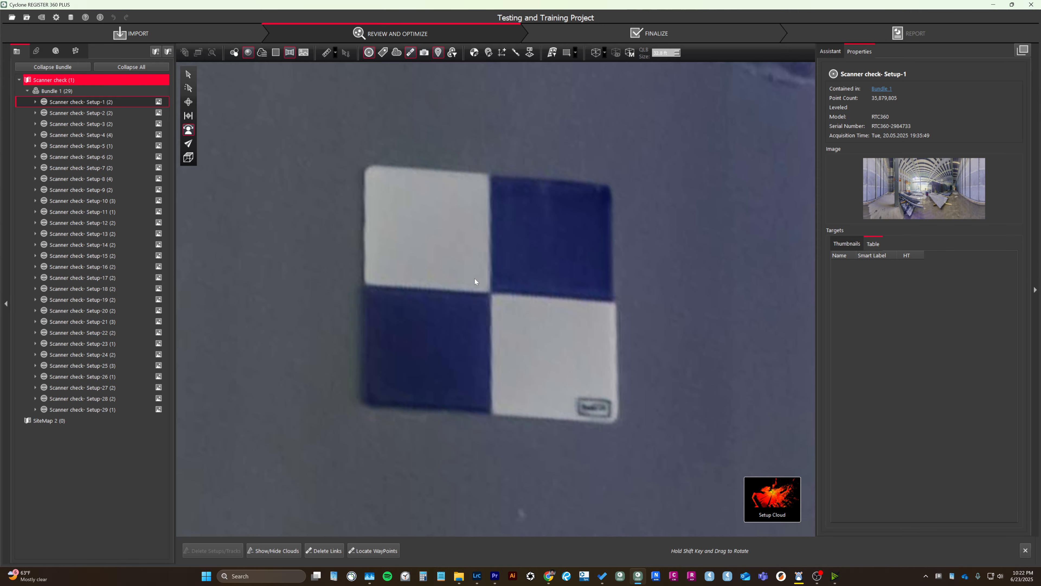
{"action": "scroll", "coordinate": [474, 280], "scroll_direction": "down", "scroll_amount": 10}
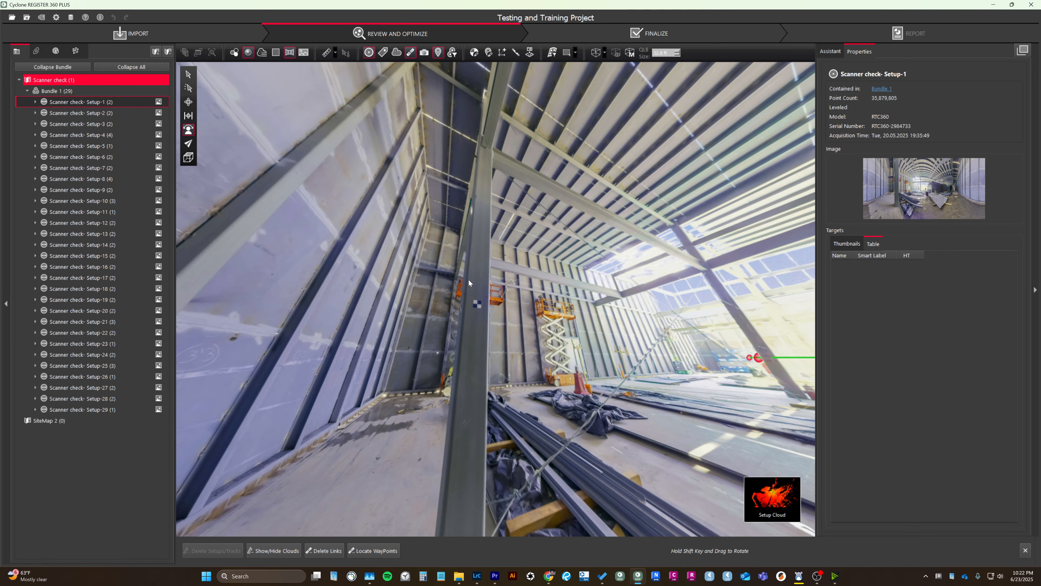
{"action": "left_click_drag", "start_coordinate": [469, 280], "coordinate": [483, 347]}
{"action": "scroll", "coordinate": [466, 349], "scroll_direction": "up", "scroll_amount": 4}
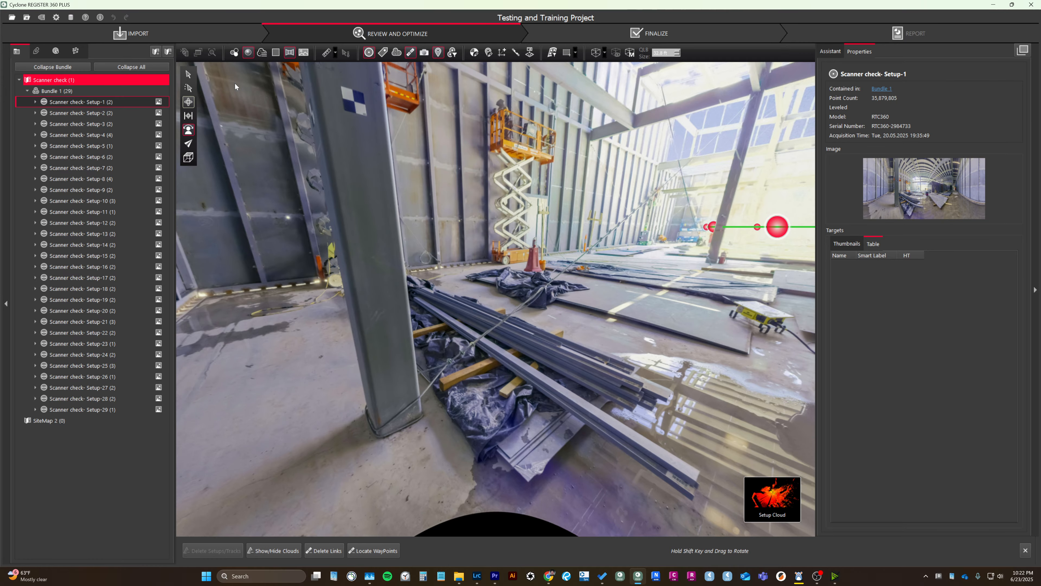
Switch to orbit navigation and examine the recoloured Setup-1 points around the steel column and scissor lift.
{"action": "left_click", "coordinate": [188, 101]}
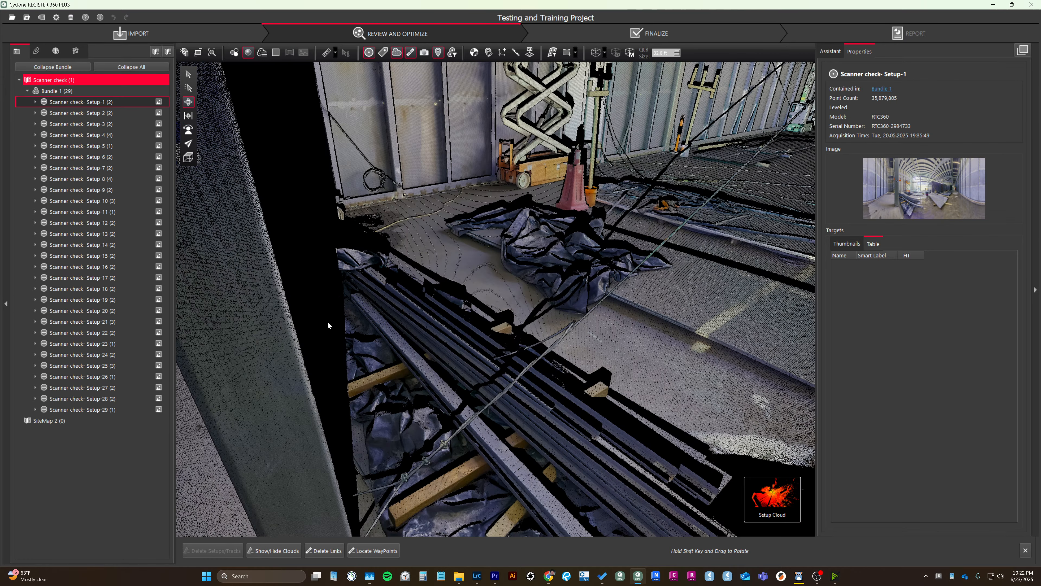
{"action": "scroll", "coordinate": [328, 322], "scroll_direction": "down", "scroll_amount": 5}
{"action": "mouse_move", "coordinate": [391, 347]}
{"action": "left_mouse_down"}
{"action": "mouse_move", "coordinate": [342, 249]}
{"action": "mouse_move", "coordinate": [495, 221]}
{"action": "left_mouse_up"}
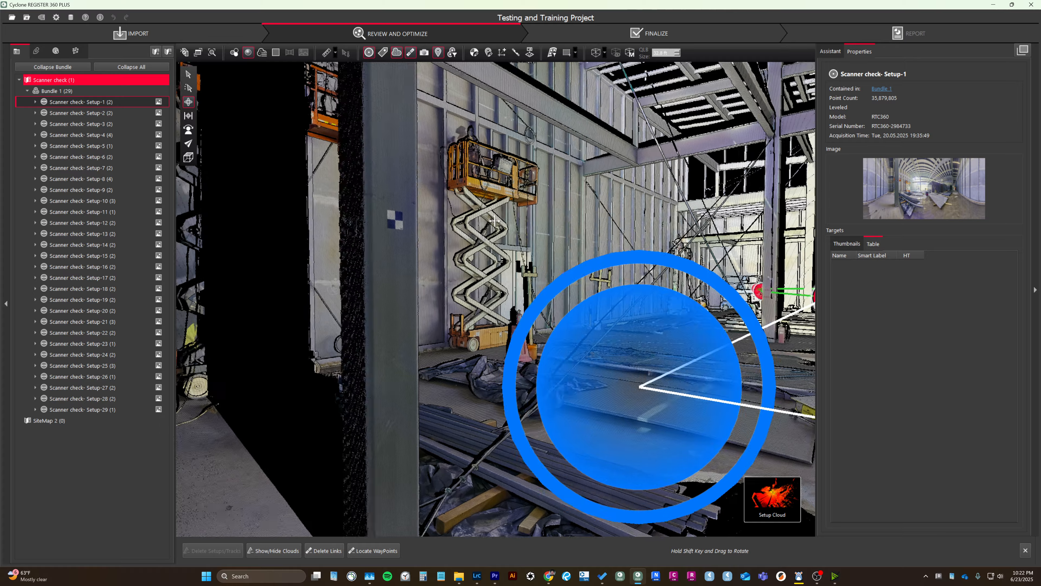
{"action": "right_click_drag", "start_coordinate": [494, 221], "coordinate": [375, 272]}
{"action": "mouse_move", "coordinate": [374, 272]}
{"action": "left_mouse_down"}
{"action": "mouse_move", "coordinate": [439, 272]}
{"action": "mouse_move", "coordinate": [459, 285]}
{"action": "mouse_move", "coordinate": [391, 327]}
{"action": "mouse_move", "coordinate": [522, 454]}
{"action": "mouse_move", "coordinate": [323, 449]}
{"action": "mouse_move", "coordinate": [358, 397]}
{"action": "left_mouse_up"}
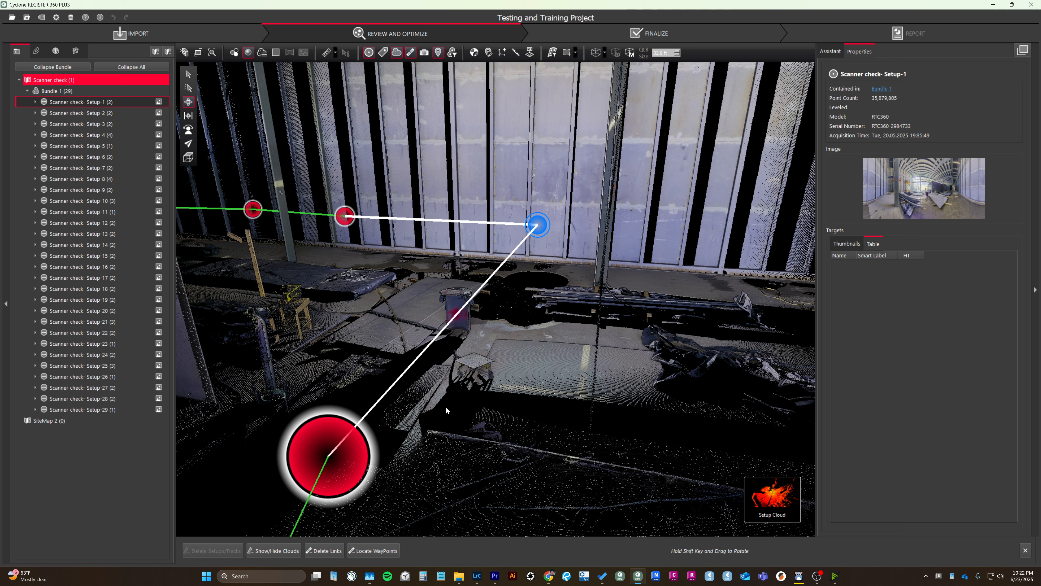
Examine the recoloured Setup-1 cloud around the wall panels, the concrete floor, the bin and the neighbouring setups.
{"action": "left_click_drag", "start_coordinate": [504, 371], "coordinate": [499, 372]}
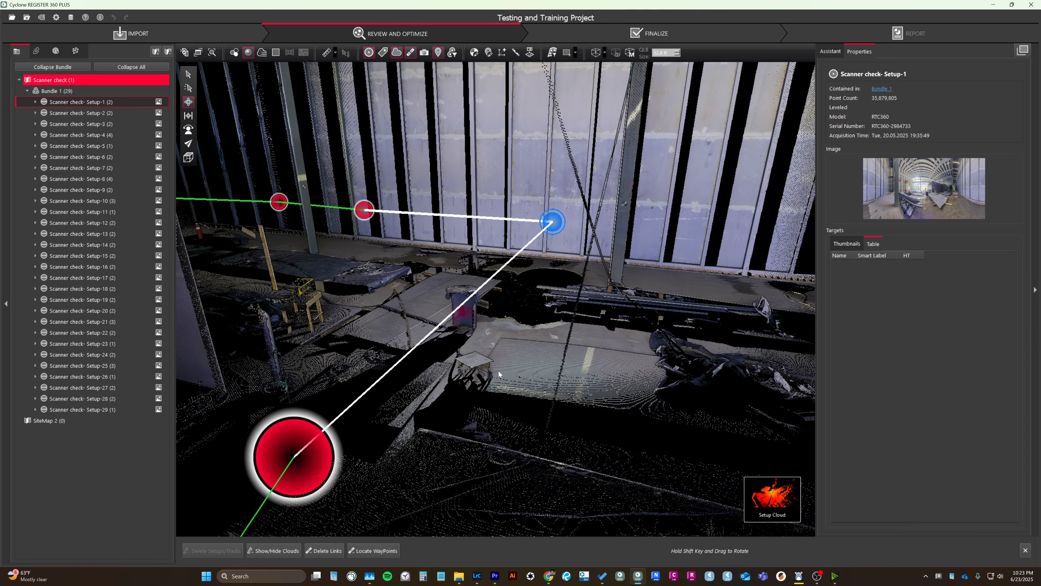
{"action": "right_click_drag", "start_coordinate": [499, 373], "coordinate": [466, 408]}
{"action": "scroll", "coordinate": [437, 394], "scroll_direction": "up", "scroll_amount": 2}
{"action": "left_click_drag", "start_coordinate": [437, 393], "coordinate": [471, 238]}
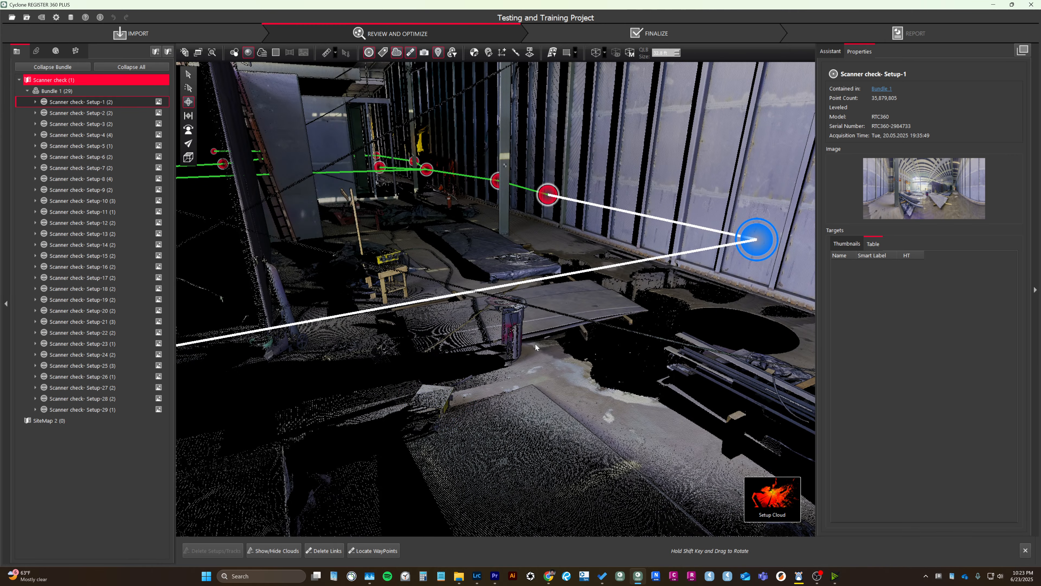
{"action": "right_click_drag", "start_coordinate": [536, 344], "coordinate": [536, 354]}
{"action": "left_click_drag", "start_coordinate": [537, 416], "coordinate": [493, 415]}
{"action": "right_click_drag", "start_coordinate": [498, 414], "coordinate": [491, 427]}
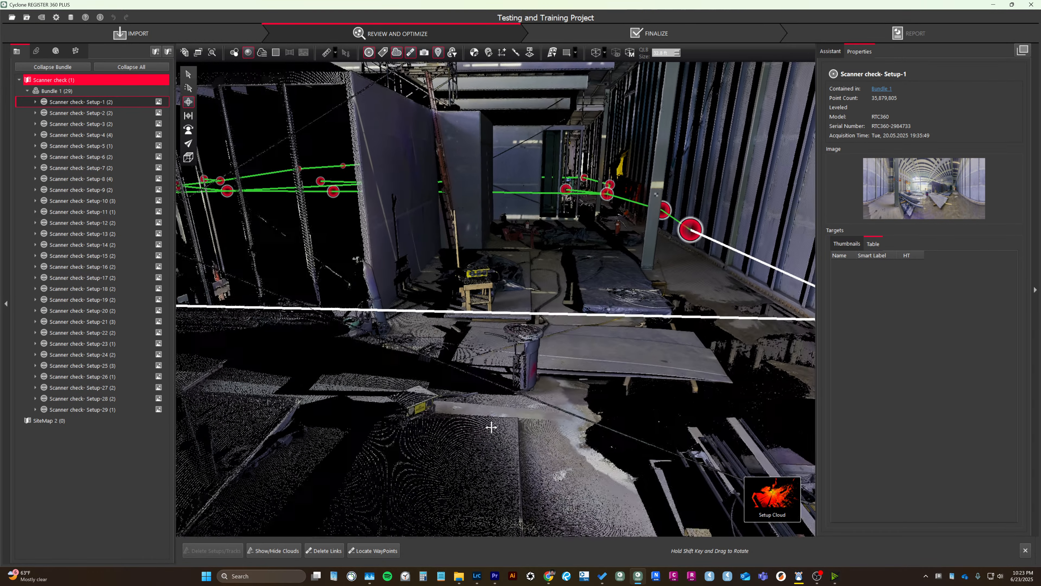
{"action": "left_click_drag", "start_coordinate": [492, 427], "coordinate": [550, 401]}
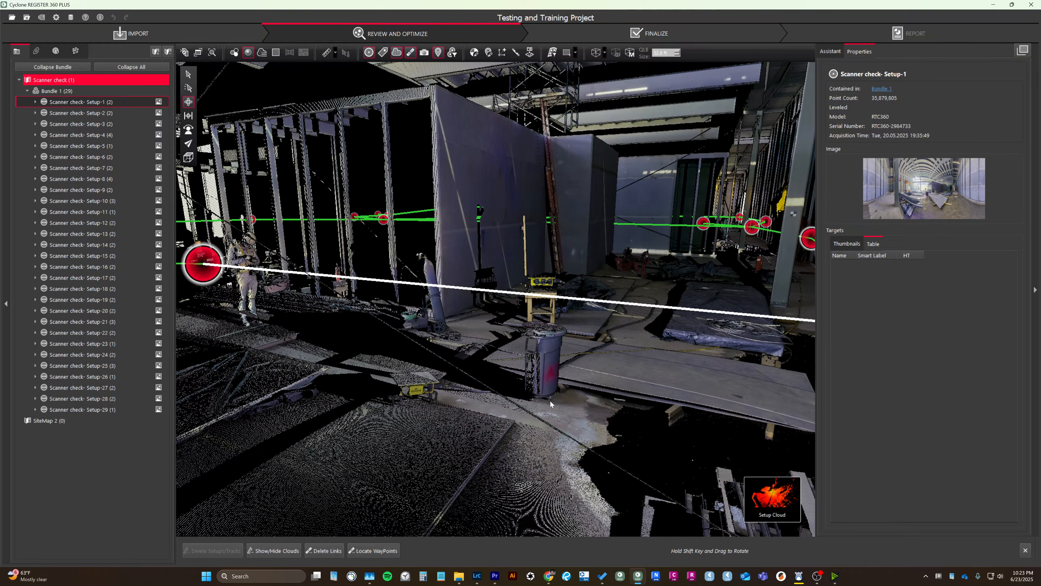
{"action": "right_click_drag", "start_coordinate": [549, 401], "coordinate": [416, 435]}
{"action": "left_click_drag", "start_coordinate": [416, 435], "coordinate": [636, 445]}
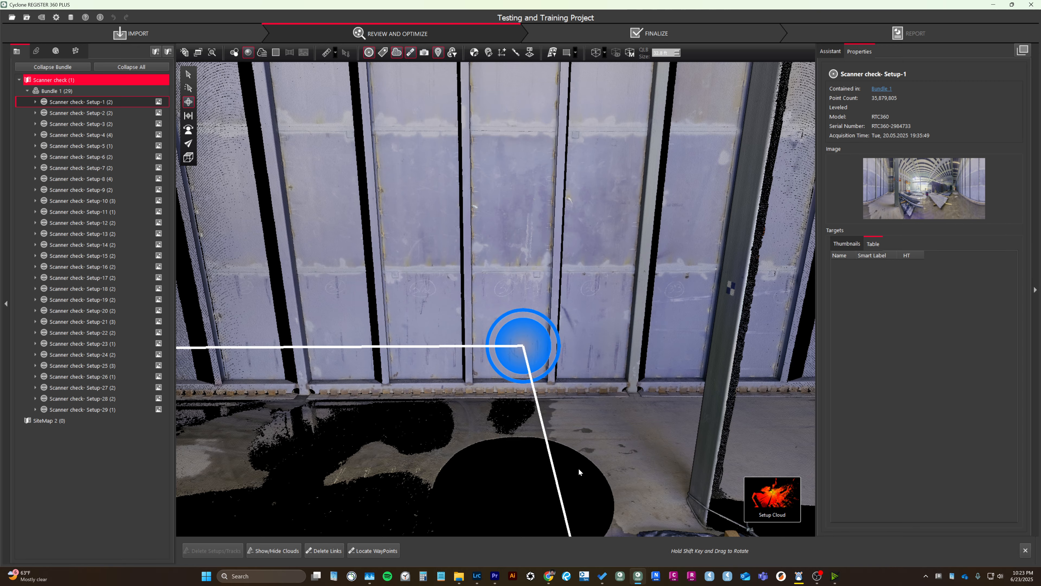
Review the panoramic image export options for Bundle 1 and dismiss them without exporting.
{"action": "left_click", "coordinate": [68, 91]}
{"action": "right_click", "coordinate": [68, 91]}
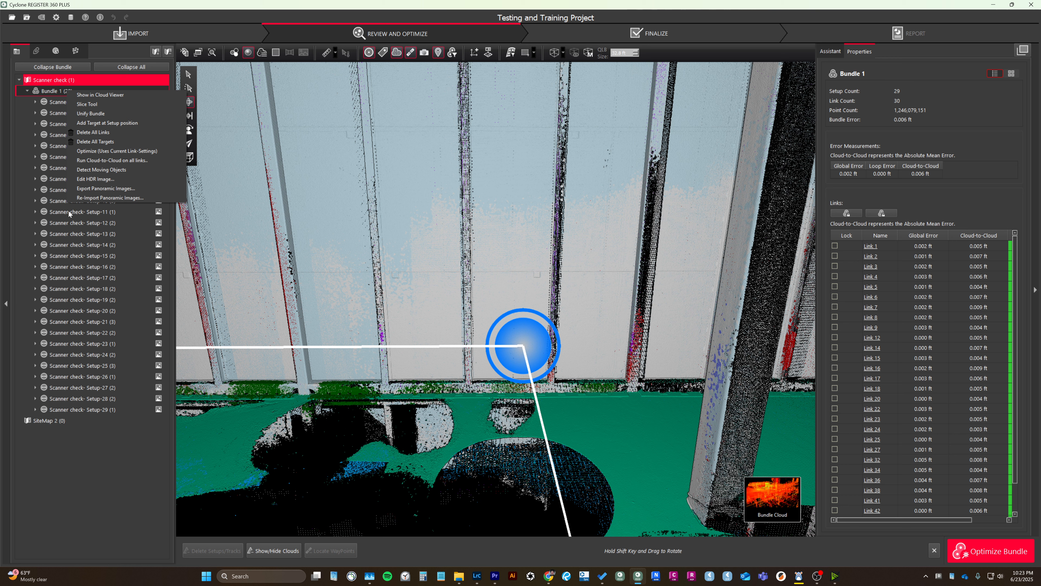
{"action": "left_click", "coordinate": [112, 189]}
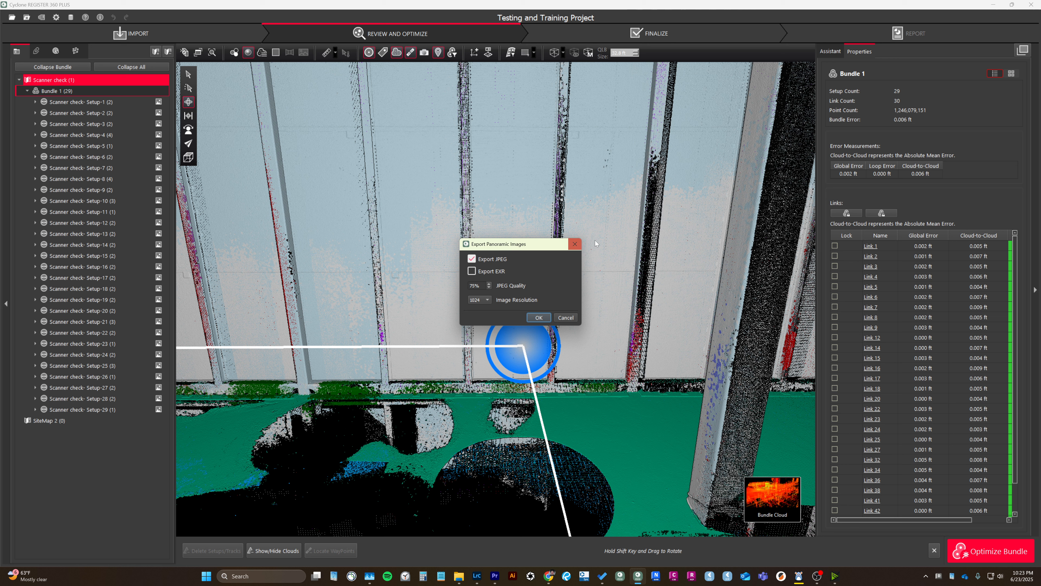
{"action": "left_click", "coordinate": [575, 244]}
Review the operations available for Bundle 1, and with Setup-1 through Setup-29 selected, those for all setups in the Bundle Cloud.
{"action": "right_click", "coordinate": [95, 92]}
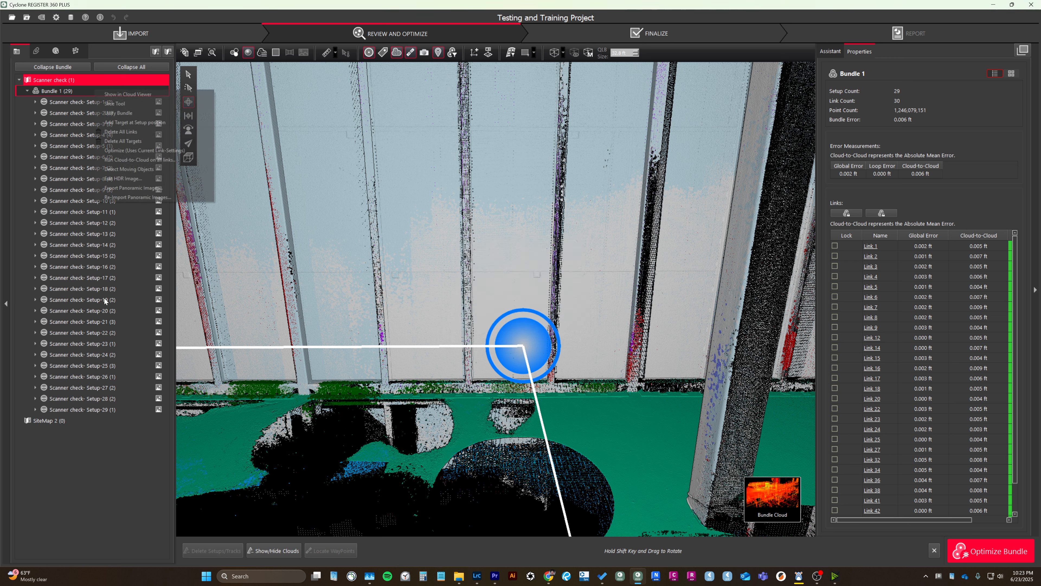
{"action": "left_click", "coordinate": [68, 105]}
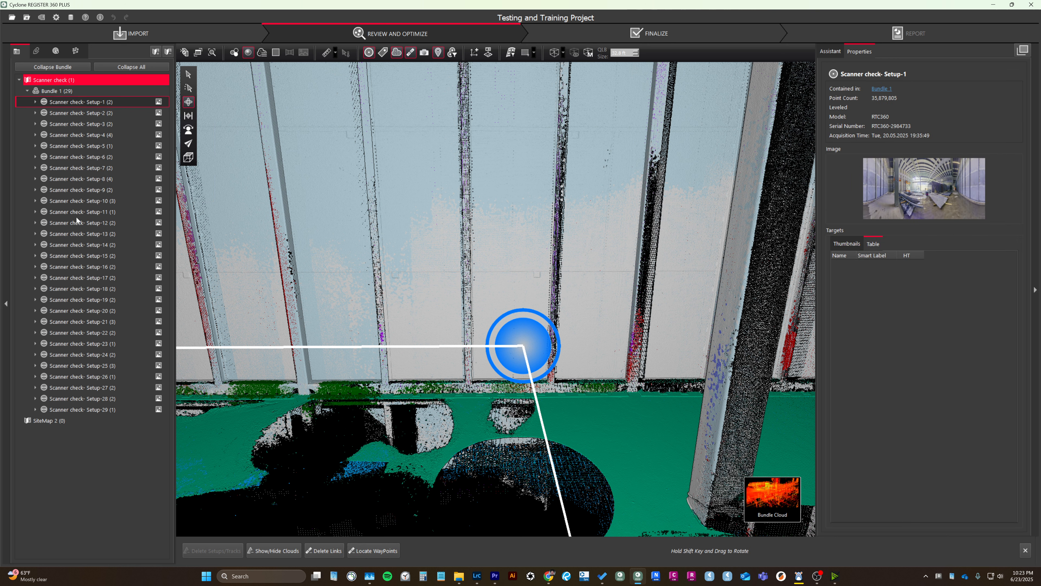
{"action": "left_click", "coordinate": [82, 410], "text": "shift"}
{"action": "right_click", "coordinate": [82, 410]}
{"action": "mouse_move", "coordinate": [127, 489]}
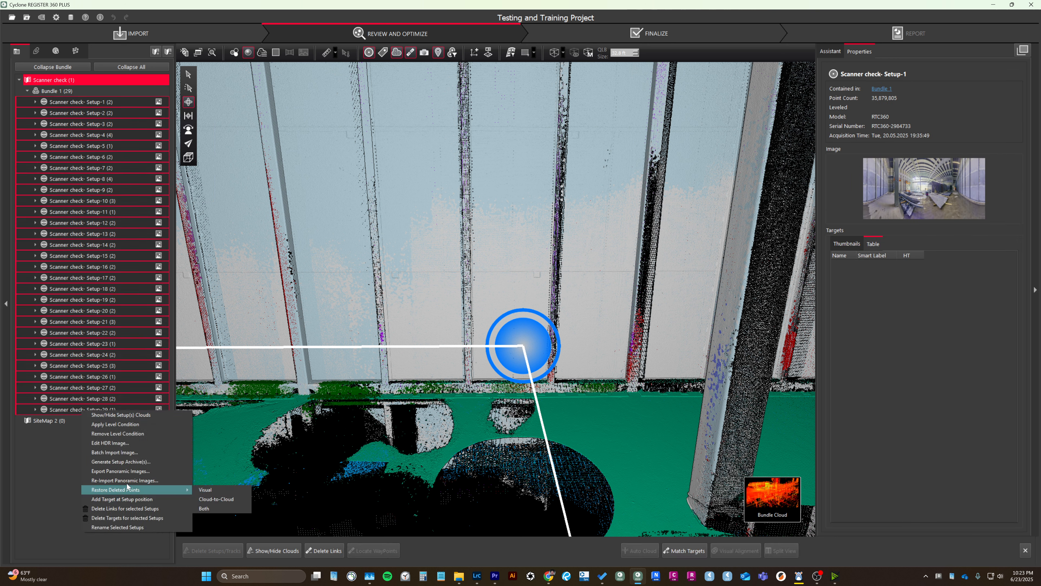
Return to the SiteMap, select Setup-1 through Setup-29 and review their operations, including Import Images, without applying any.
{"action": "left_click", "coordinate": [72, 91]}
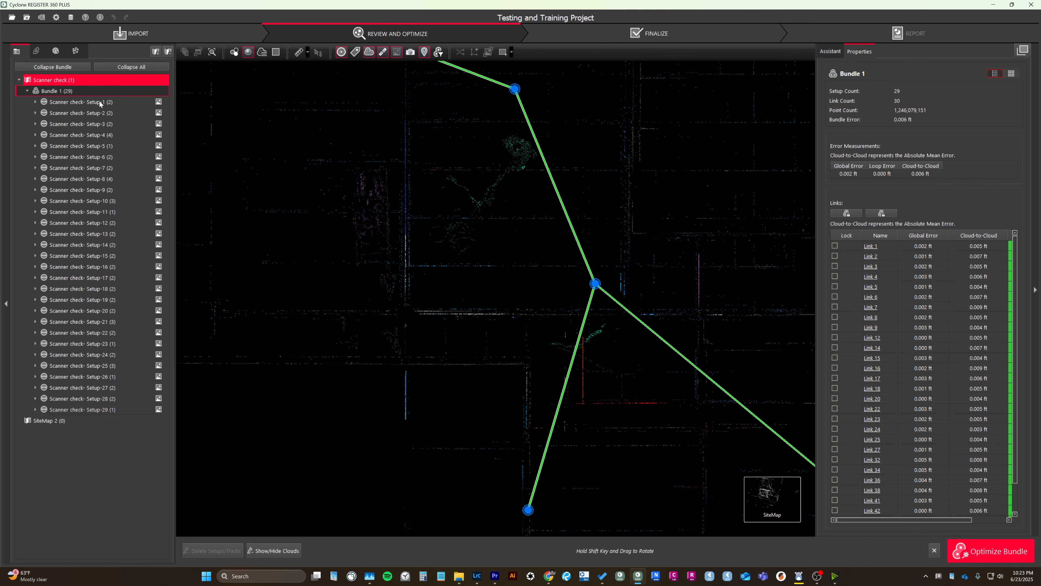
{"action": "left_click", "coordinate": [100, 103]}
{"action": "left_click", "coordinate": [67, 408], "text": "shift"}
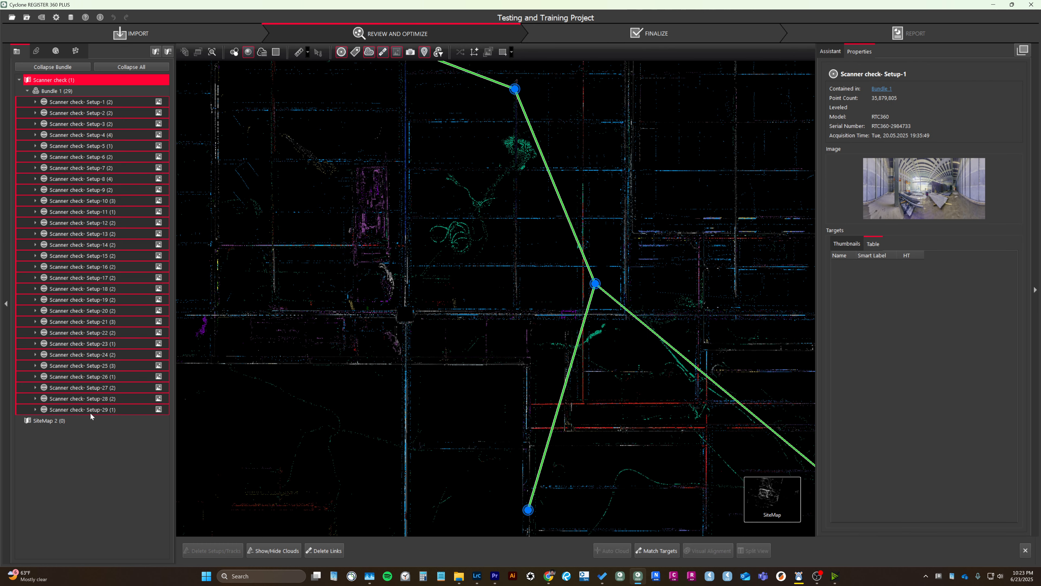
{"action": "right_click", "coordinate": [69, 408]}
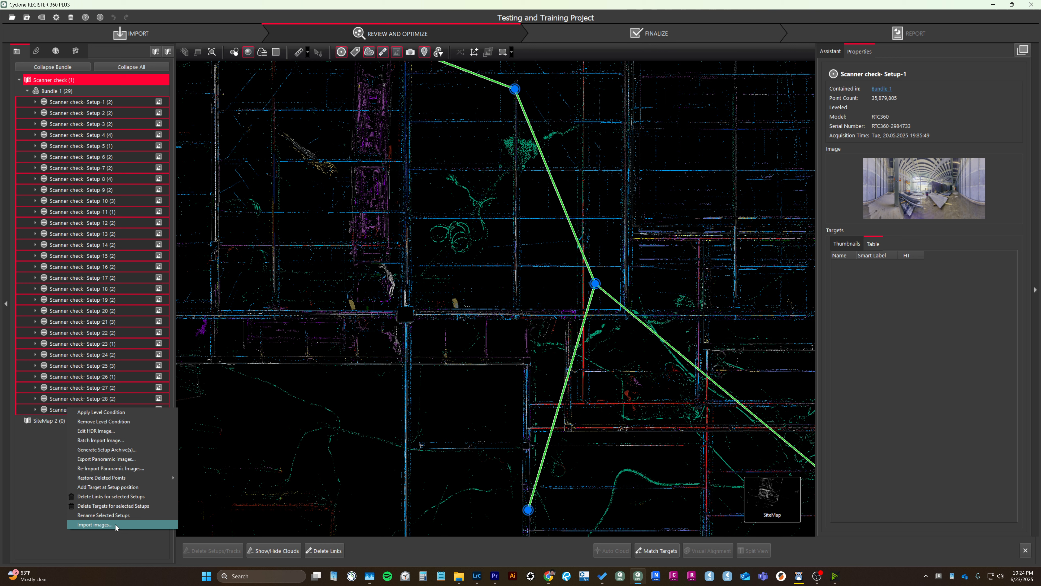
{"action": "left_click", "coordinate": [54, 469]}
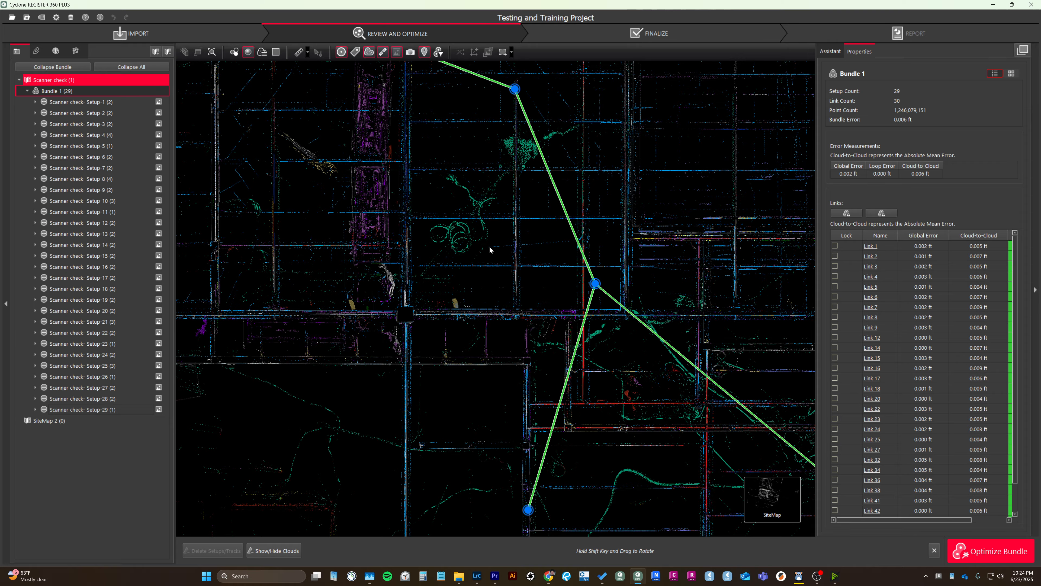
Look over the bundle's setups in the SiteMap and inspect the link between Setup-7 and Setup-8.
{"action": "scroll", "coordinate": [492, 249], "scroll_direction": "down", "scroll_amount": 8}
{"action": "left_click_drag", "start_coordinate": [492, 246], "coordinate": [498, 397]}
{"action": "scroll", "coordinate": [498, 400], "scroll_direction": "up", "scroll_amount": 4}
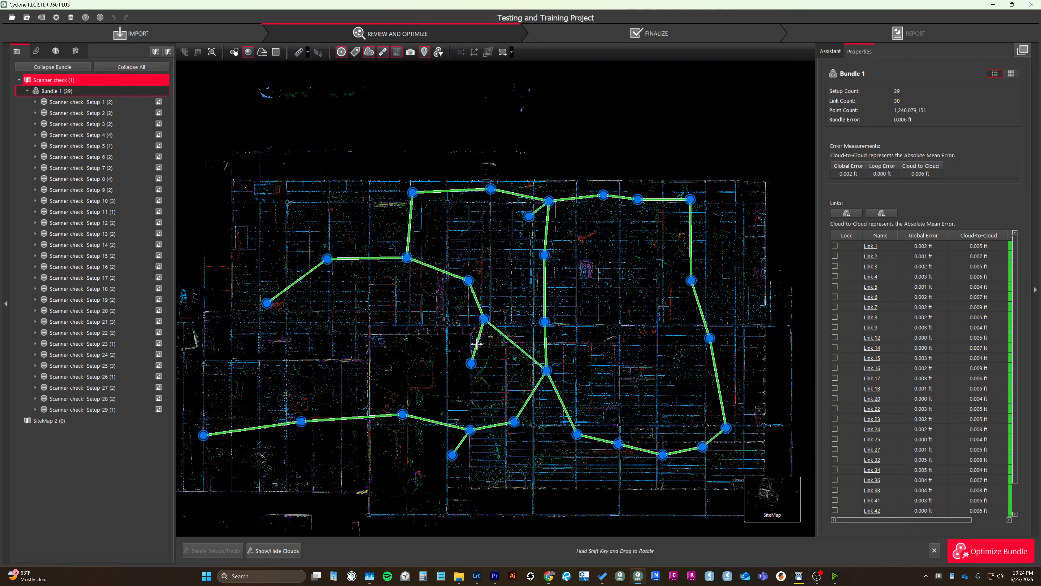
{"action": "left_click", "coordinate": [548, 368]}
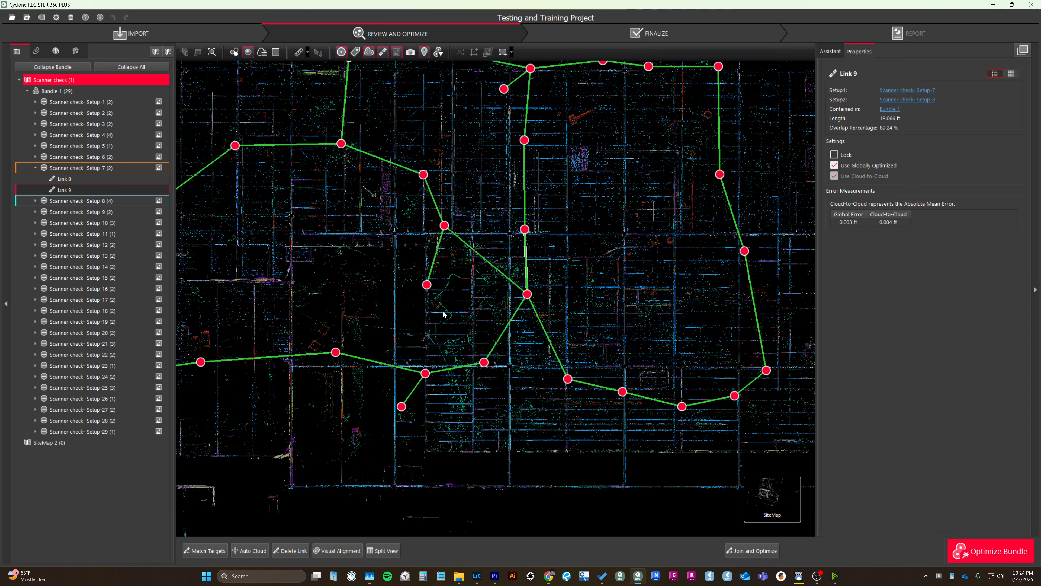
{"action": "scroll", "coordinate": [478, 413], "scroll_direction": "down", "scroll_amount": 3}
{"action": "scroll", "coordinate": [488, 377], "scroll_direction": "up", "scroll_amount": 2}
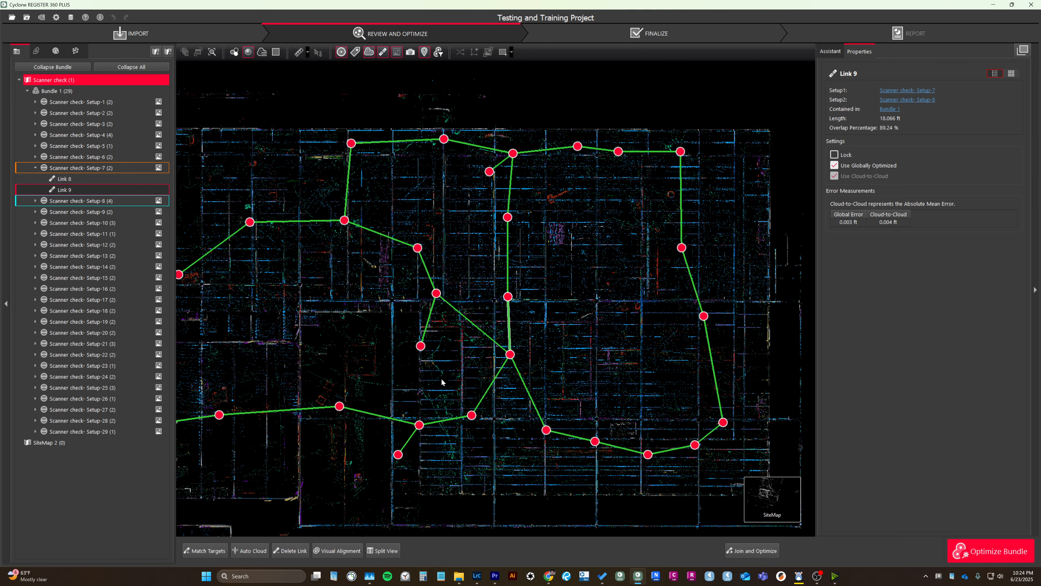